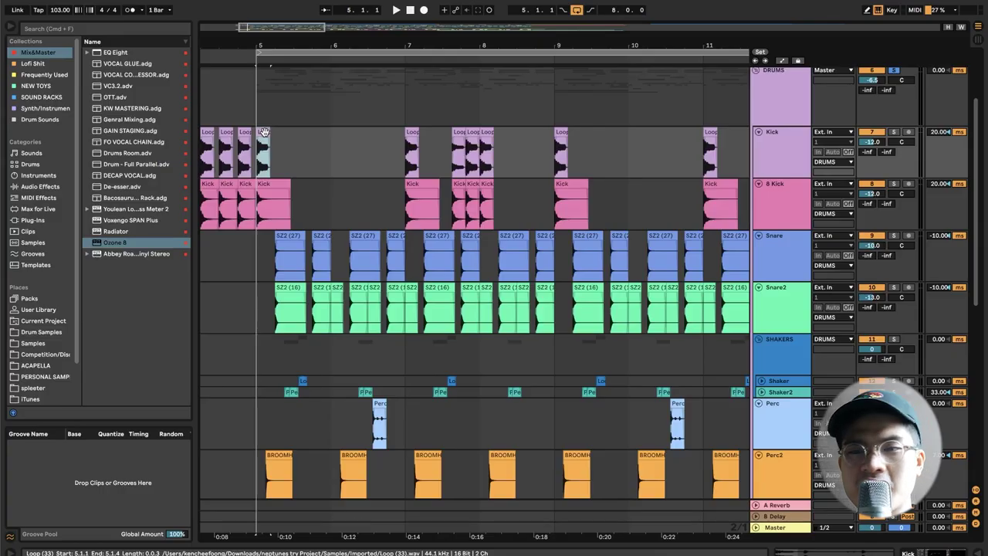
Collapse the SHAKERS group and open the Kick track's effect chain with its EQ Eight
click(754, 342)
click(758, 339)
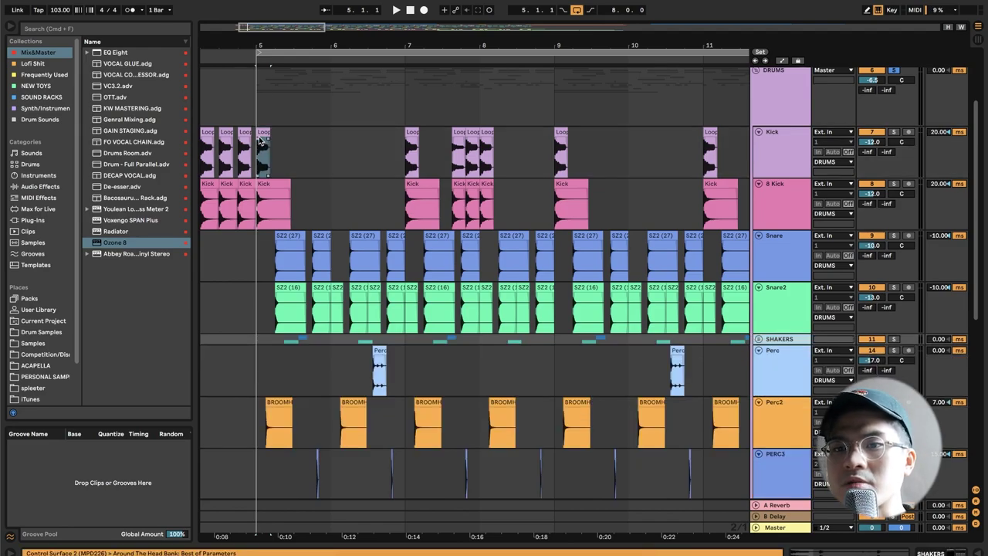
double_click(756, 153)
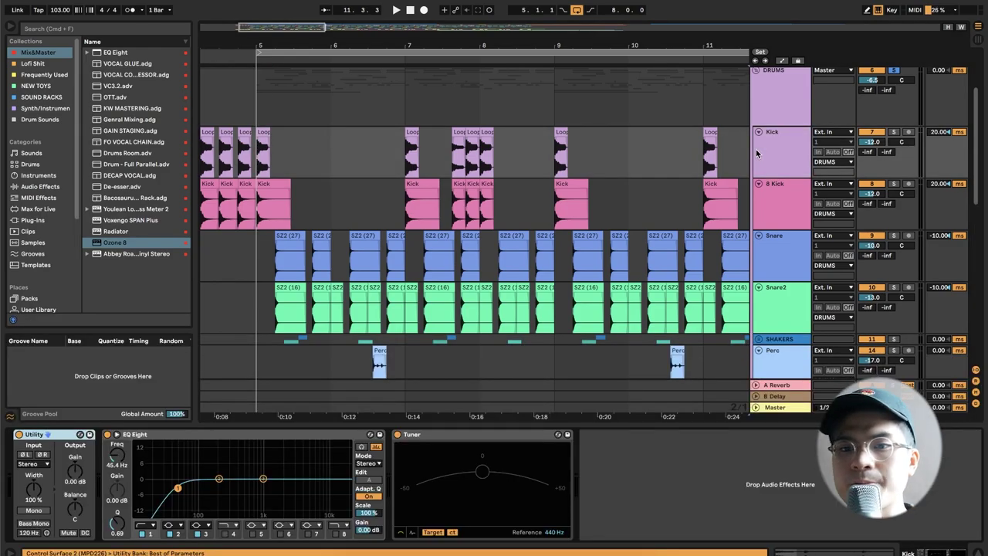
click(518, 426)
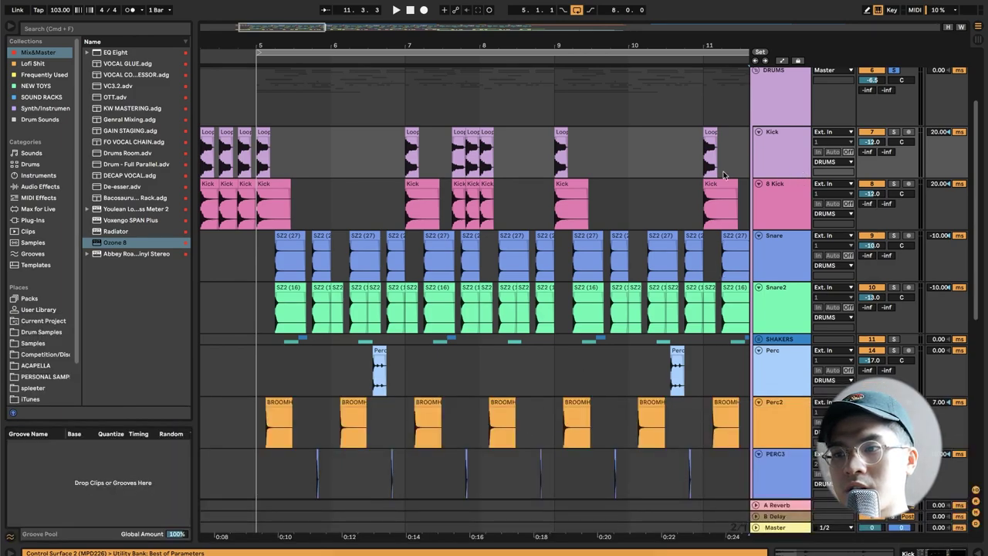
double_click(780, 161)
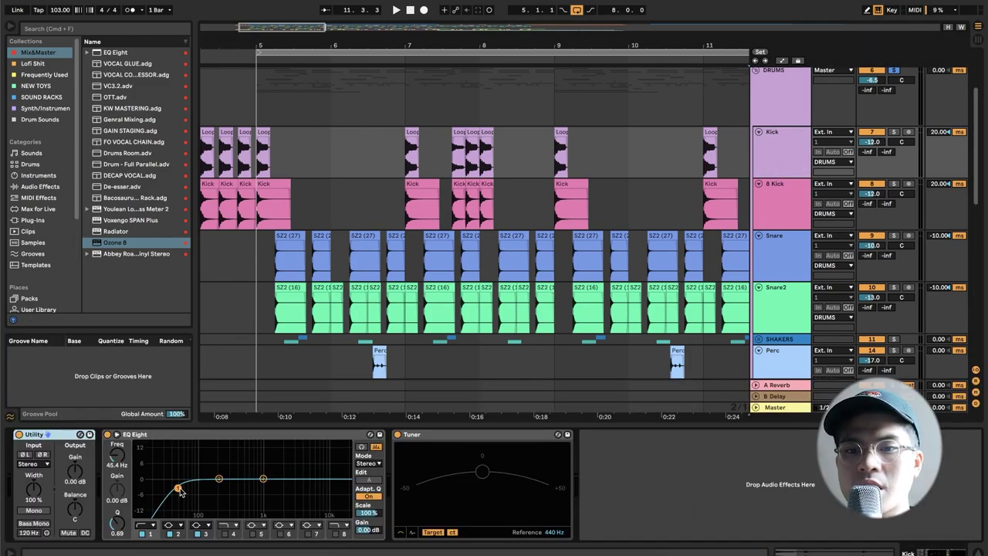
Examine the EQ Eight in the 8 Kick track's effect chain, and close the device view
click(791, 208)
scroll(423, 355, down, 3)
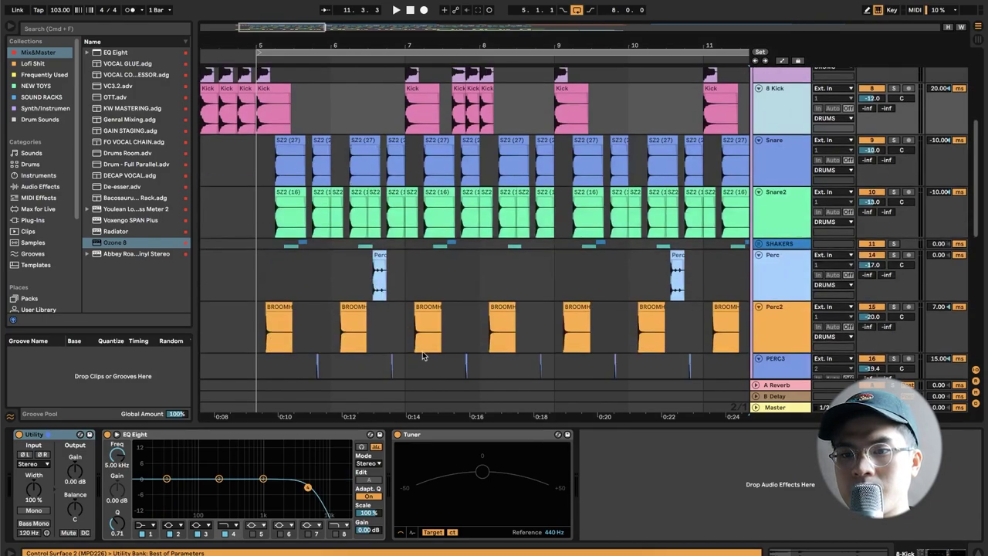
click(462, 424)
Play the soloed DRUMS group from bar 5 and stop playback after about two bars
scroll(280, 233, up, 5)
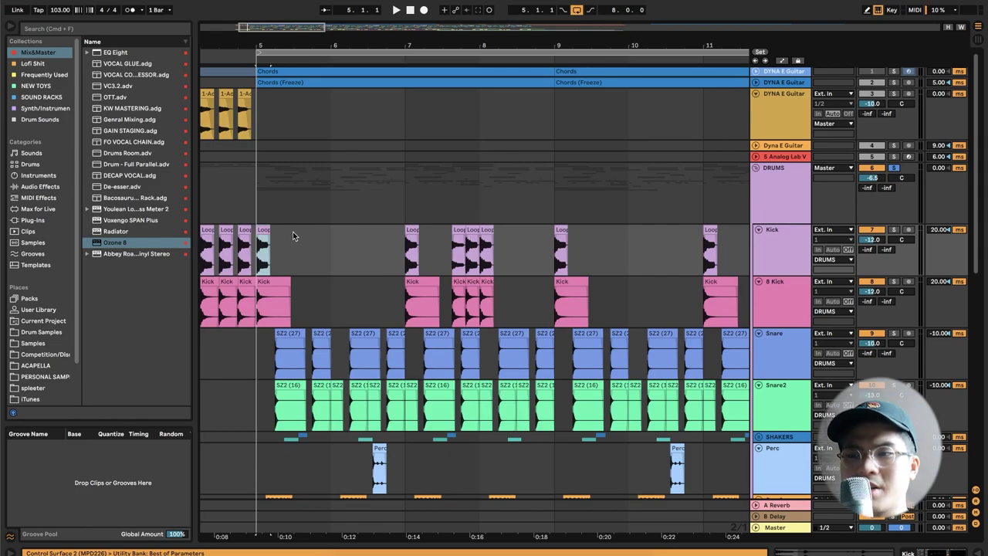
key(space)
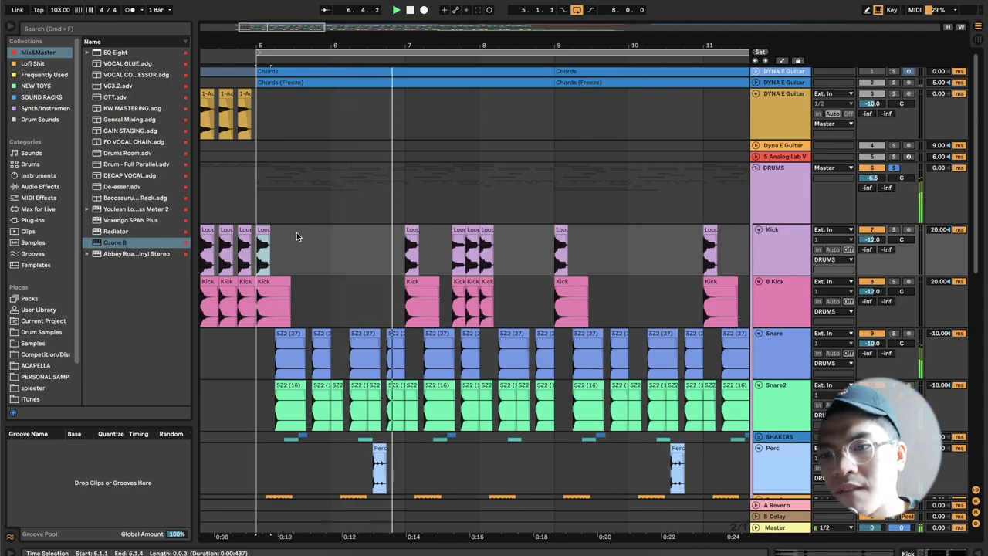
key(space)
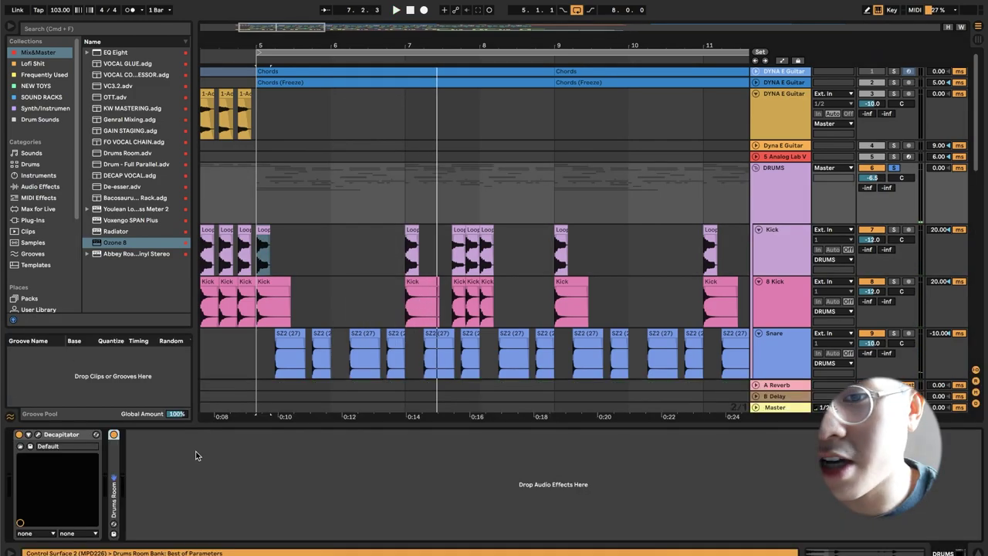
Examine the Decapitator plug-in and the Drums Room reverb settings on the DRUMS group
click(38, 435)
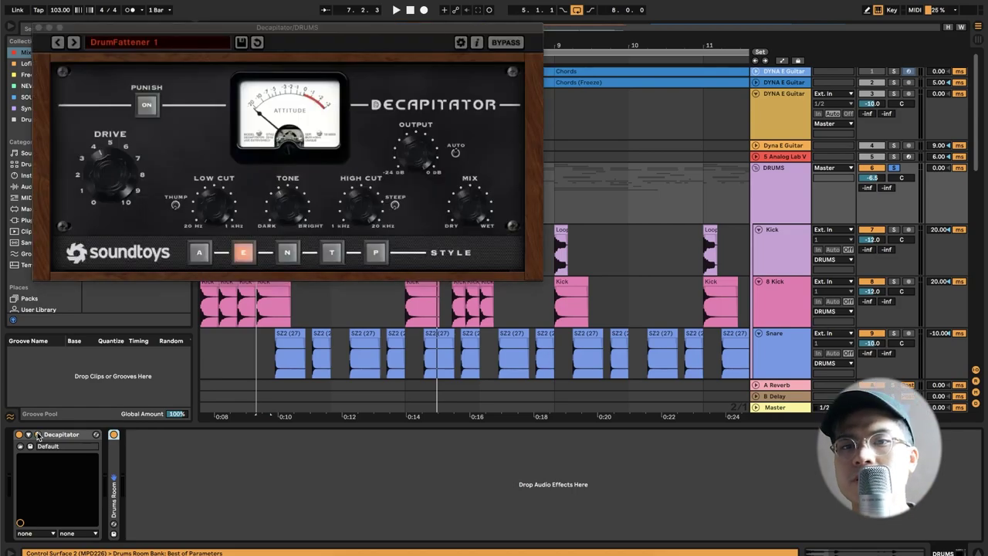
drag(290, 32, 462, 103)
click(209, 98)
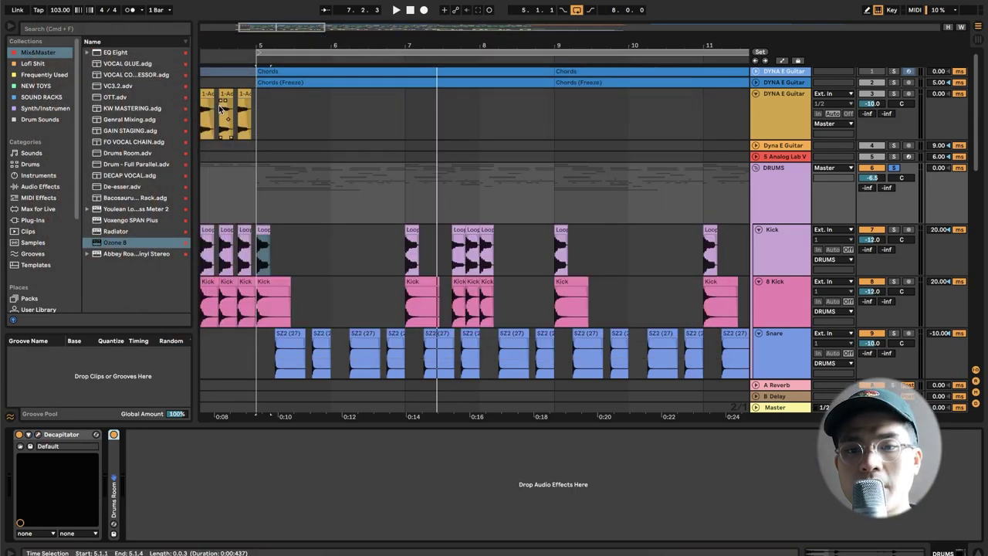
double_click(113, 473)
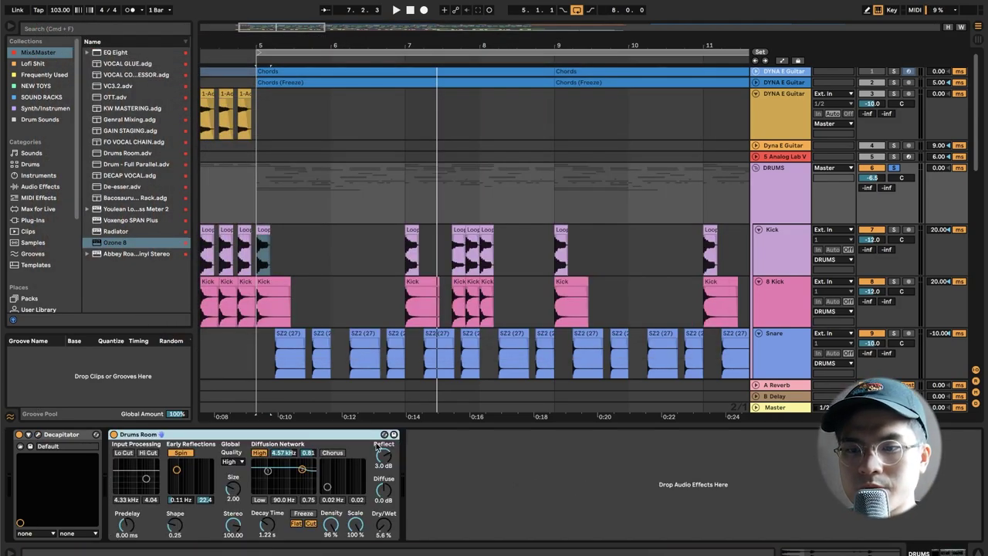
double_click(322, 435)
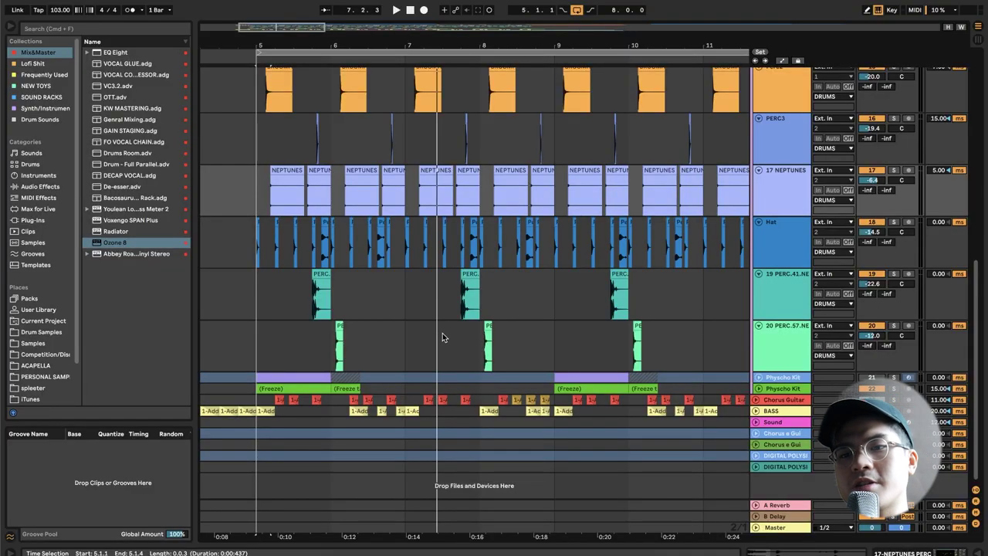
Set the arrangement's fixed grid to 1/16
right_click(417, 296)
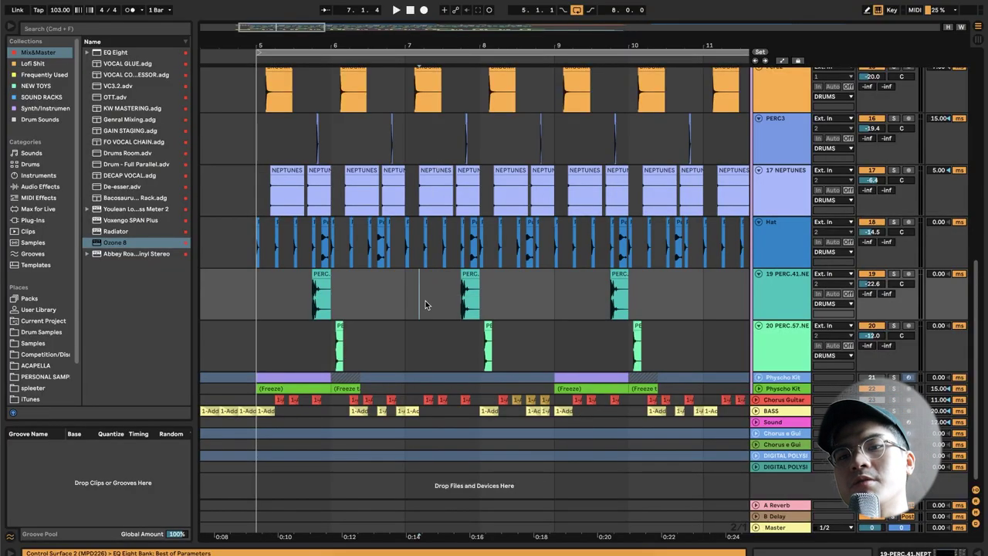
right_click(414, 293)
click(430, 423)
right_click(398, 287)
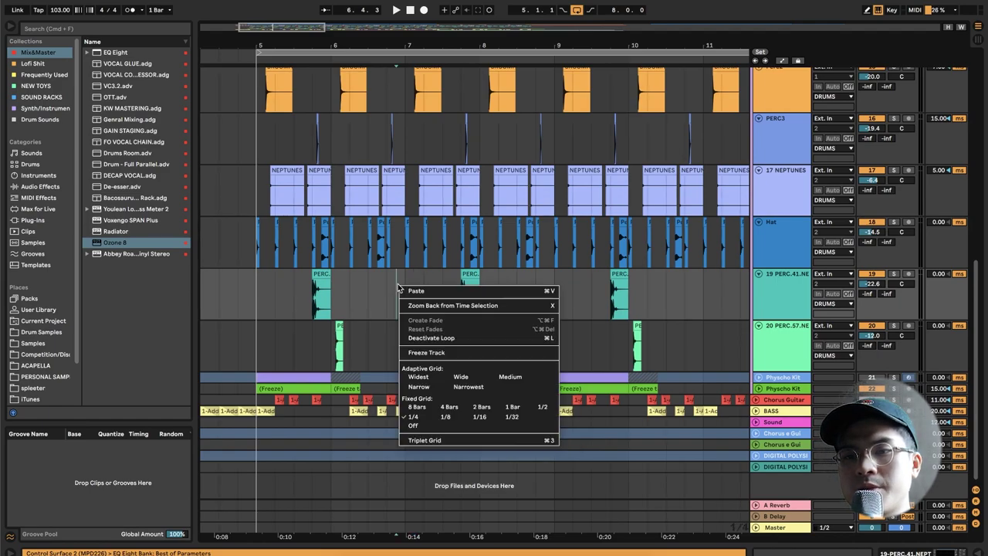
click(482, 417)
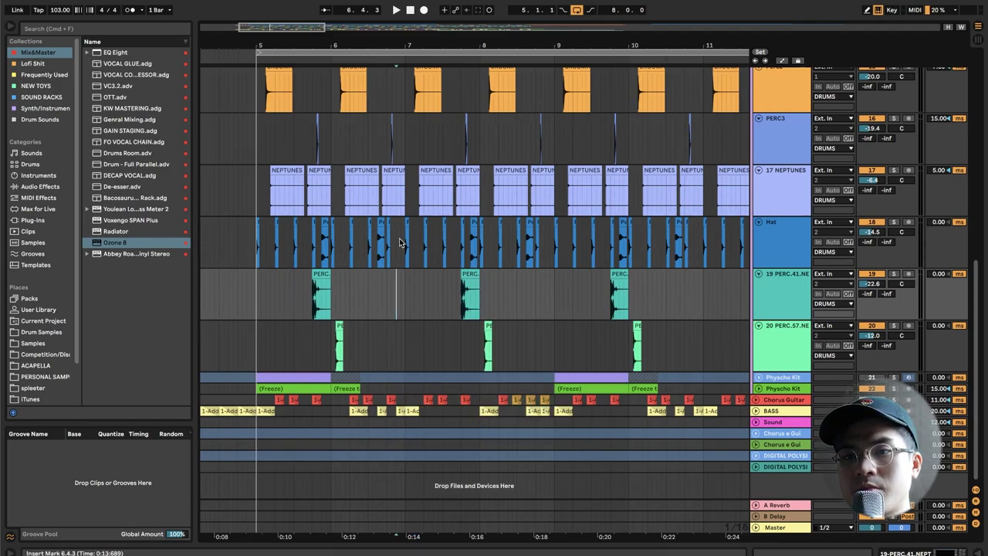
Try the 1/32 fixed grid on the arrangement and return it to 1/16
drag(260, 30, 256, 67)
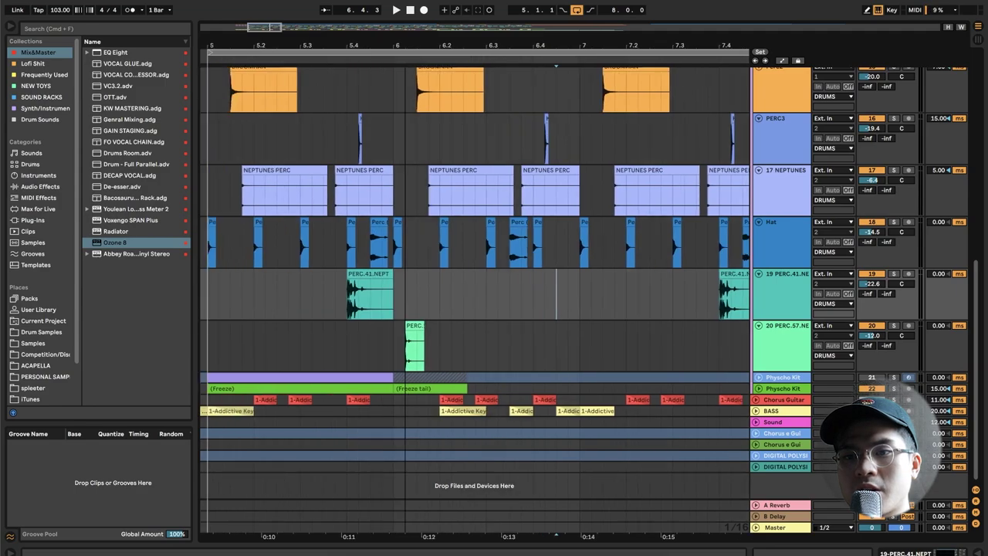
drag(258, 29, 257, 19)
right_click(335, 117)
click(448, 247)
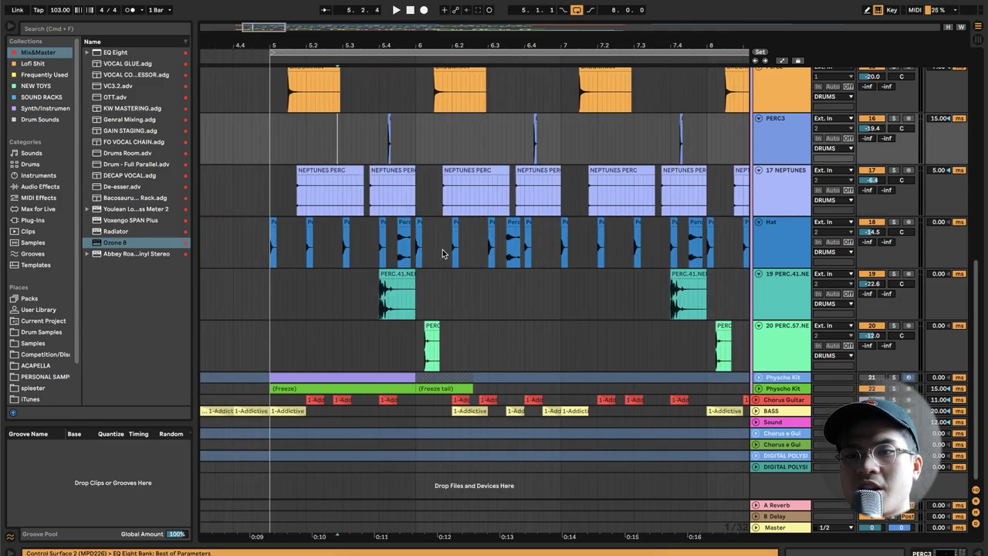
right_click(462, 285)
click(543, 417)
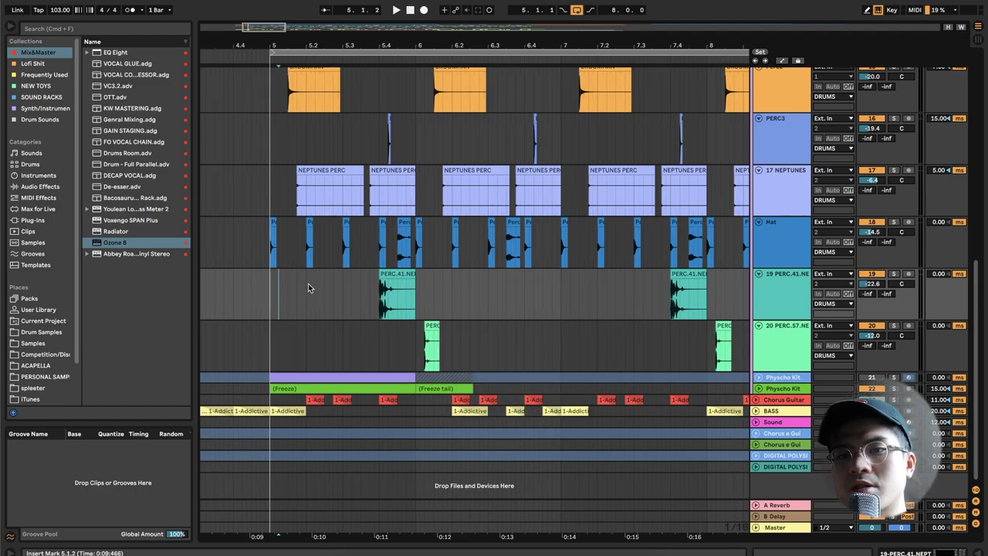
Start playback from the beginning of bar 5 and set the fixed grid to 2 Bars
click(270, 290)
key(space)
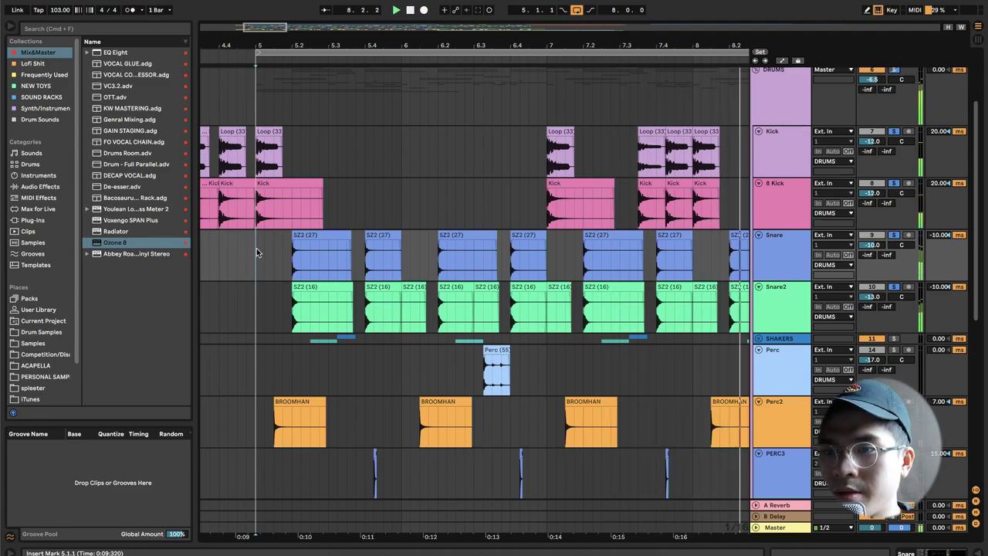
drag(260, 26, 260, 9)
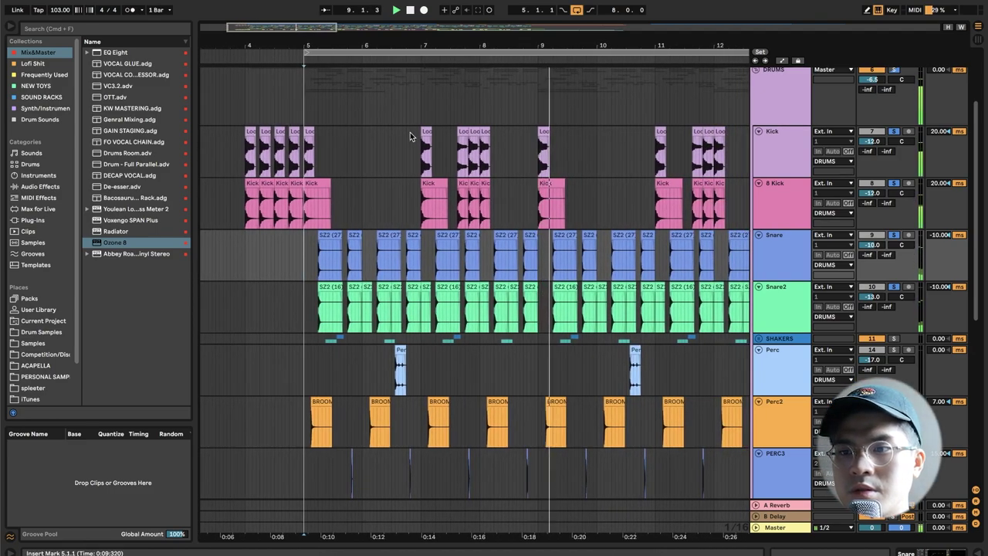
right_click(516, 135)
click(597, 257)
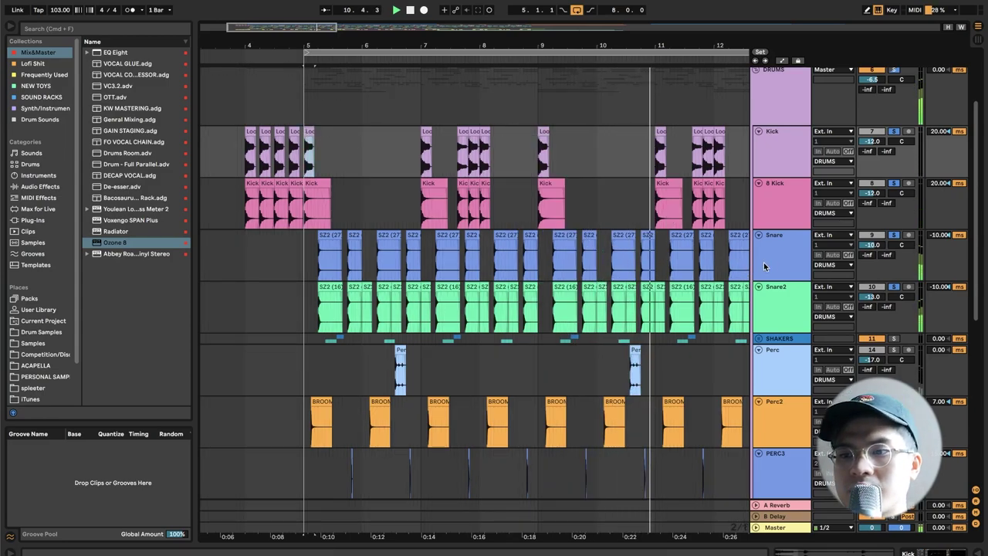
Collapse the Kick, 8 Kick, Snare and Snare2 tracks
click(758, 131)
click(758, 142)
click(758, 152)
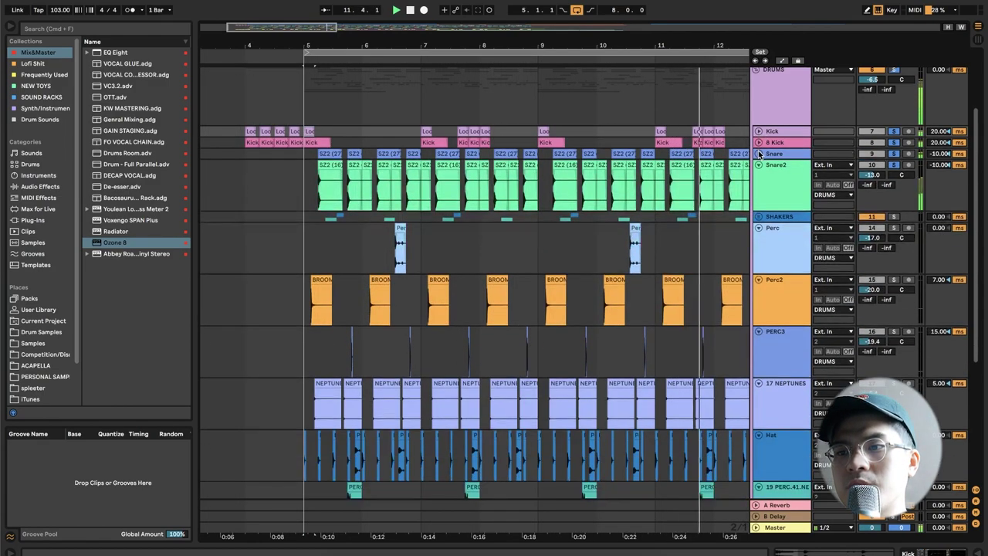
click(759, 164)
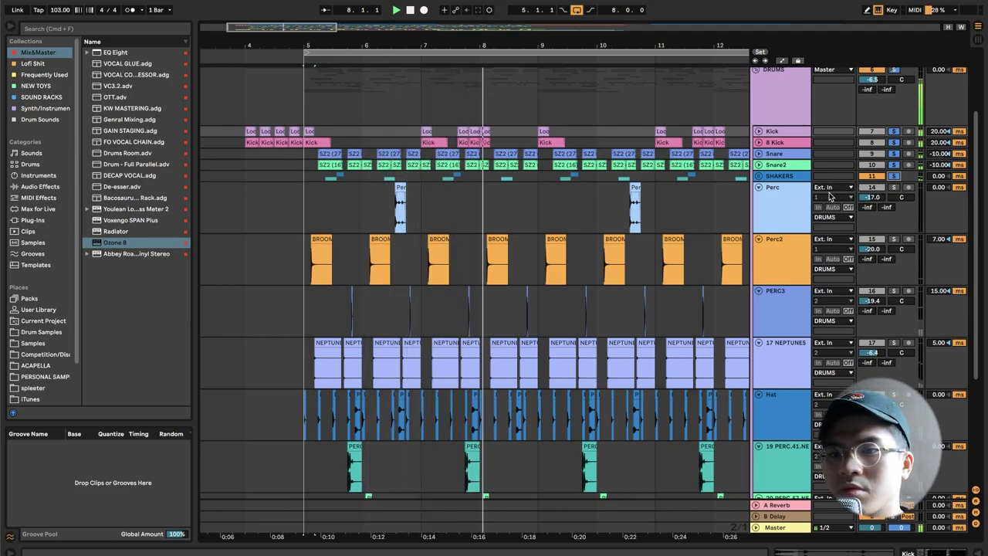
Add the Perc2, PERC3, 17 NEPTUNES, Hat, 19 PERC.41 and 20 PERC.57 tracks to the solo one by one during playback
click(894, 238)
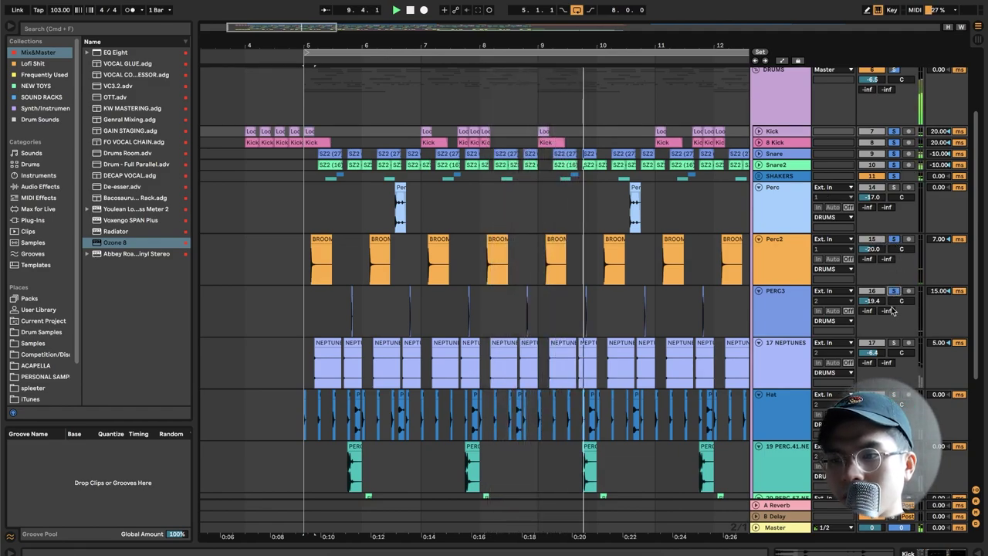
click(894, 342)
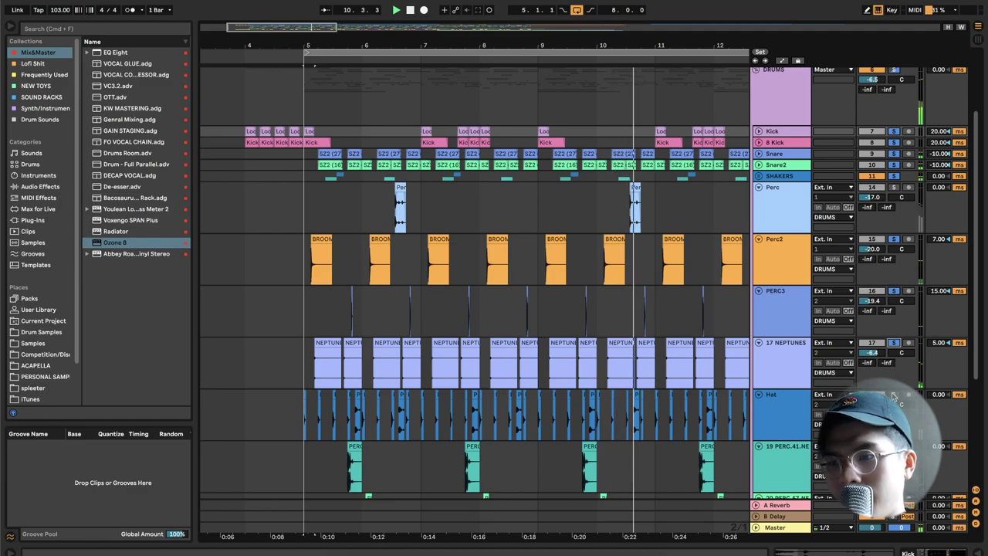
scroll(892, 386, down, 3)
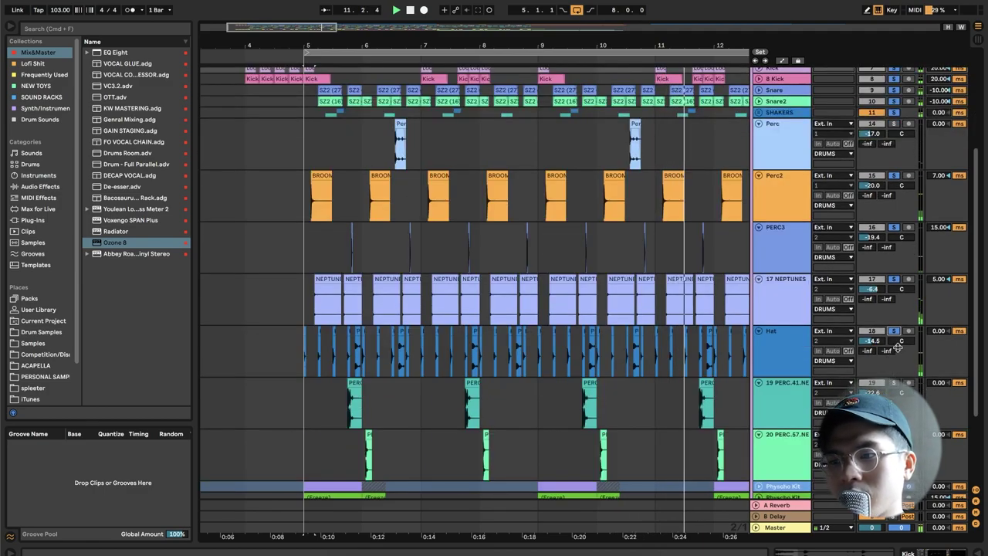
scroll(887, 231, up, 1)
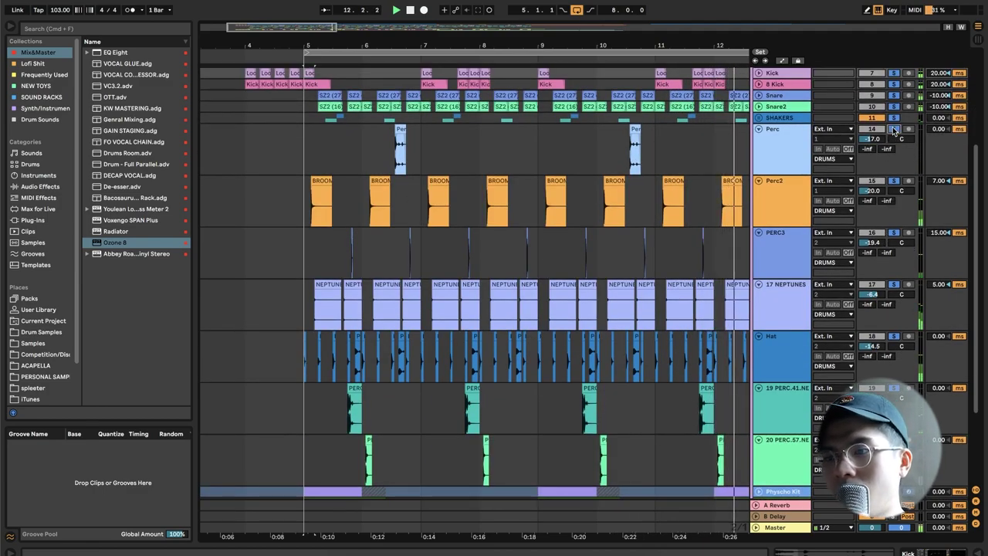
scroll(861, 314, down, 5)
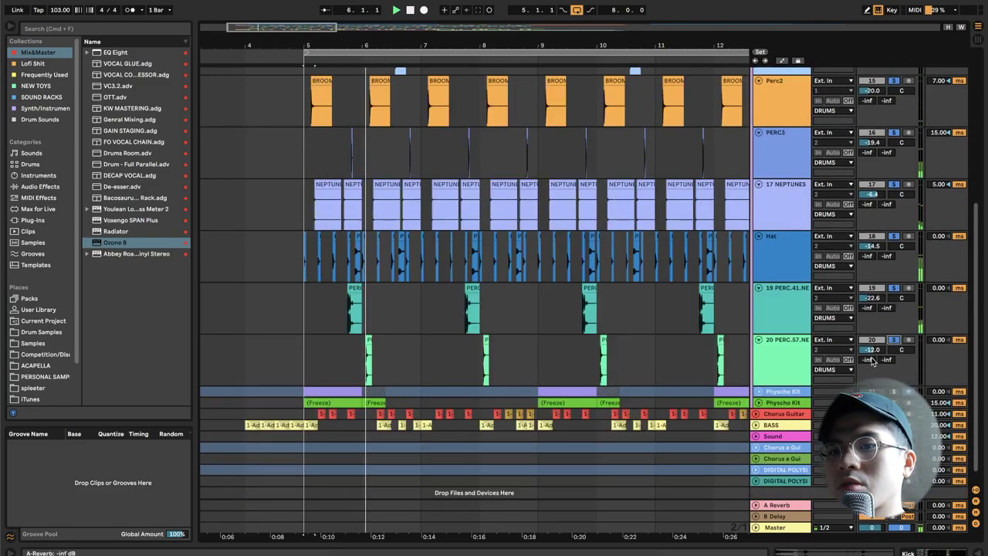
Collapse tracks 19 and 20, and set track delays of -9 ms on 19, 19 ms on 20 and 12 ms on Hat
click(759, 340)
click(757, 288)
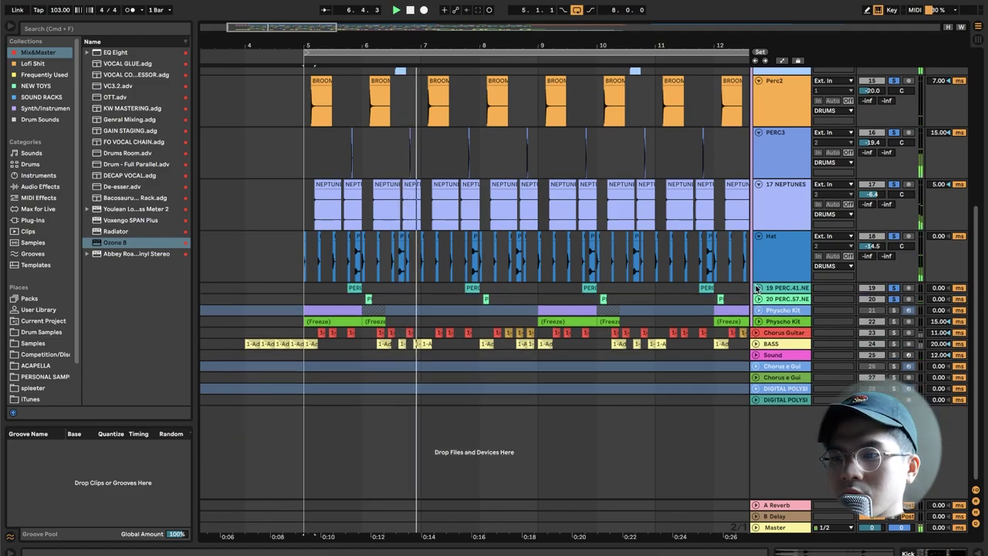
click(759, 300)
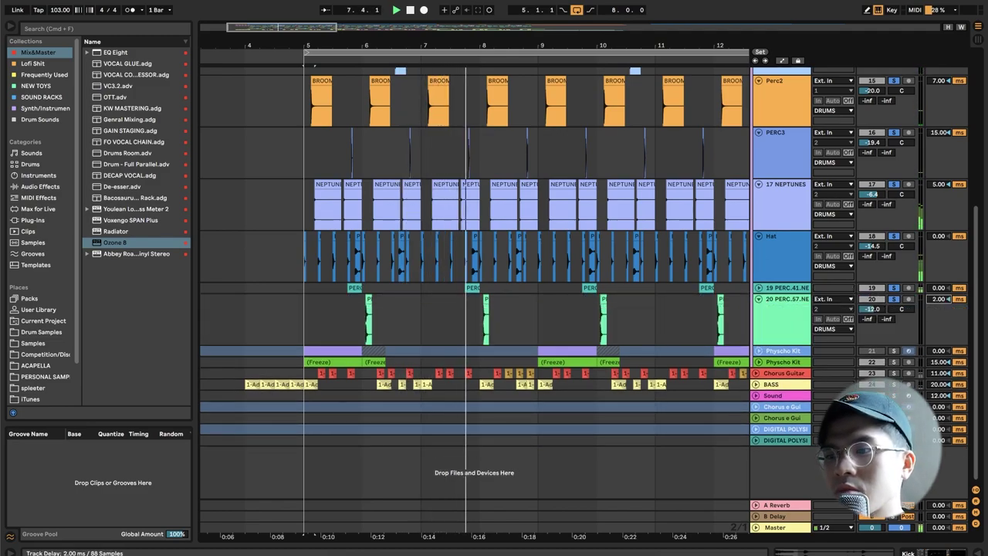
click(758, 299)
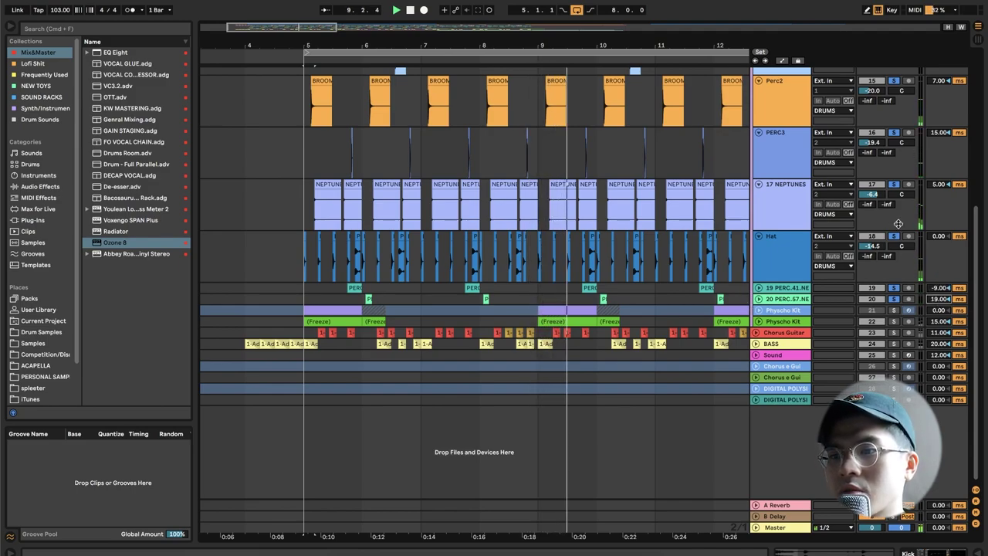
drag(937, 236, 936, 225)
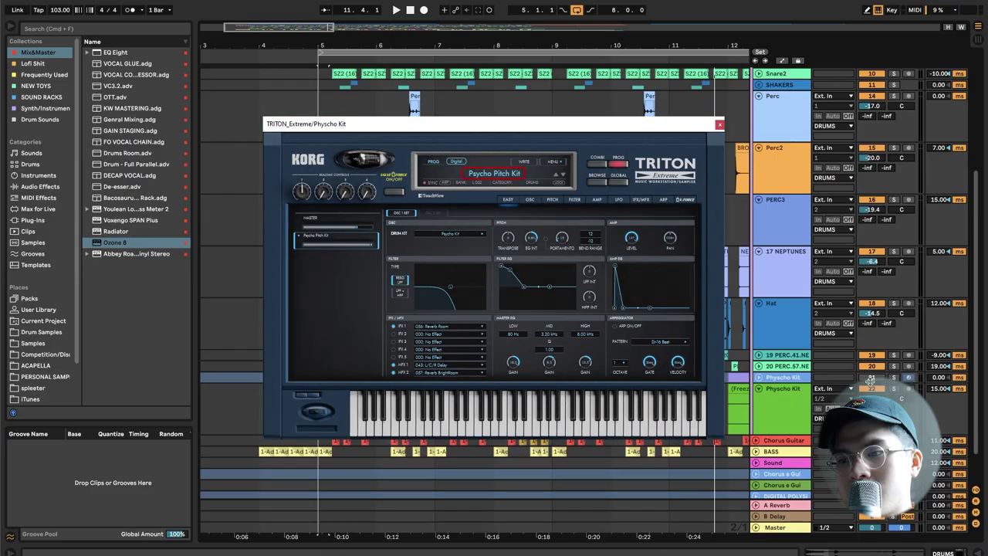
Select the frozen Physcho Kit clip at bar 12 and listen to the track soloed
drag(327, 31, 411, 25)
click(458, 389)
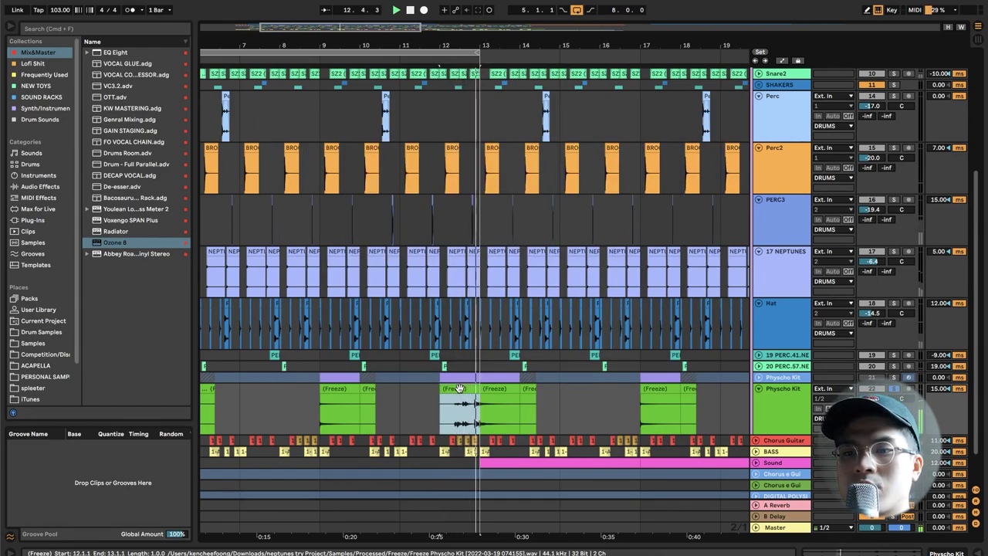
click(759, 378)
Shorten the loop from bar 5 to four bars and solo the frozen DYNA E Guitar chords track
scroll(446, 263, down, 3)
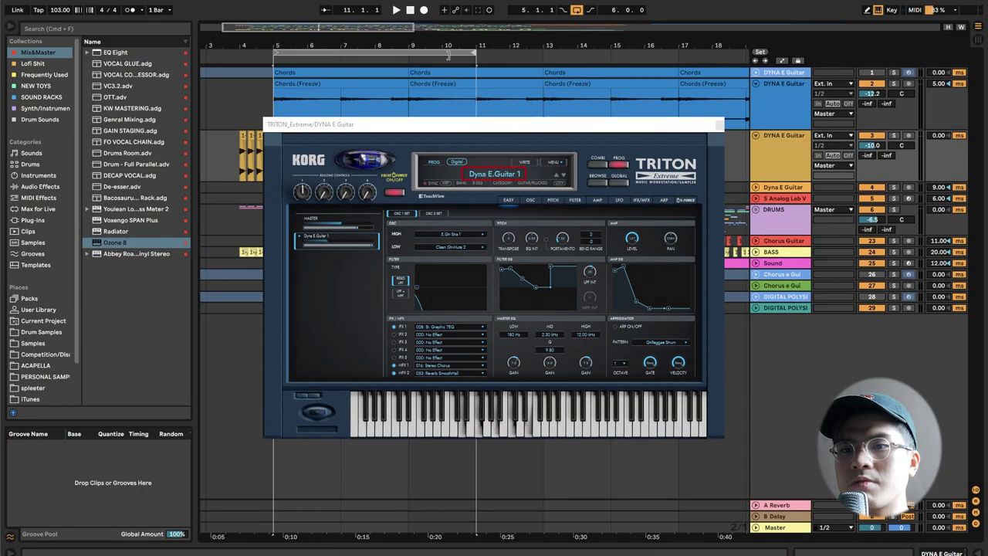
click(466, 71)
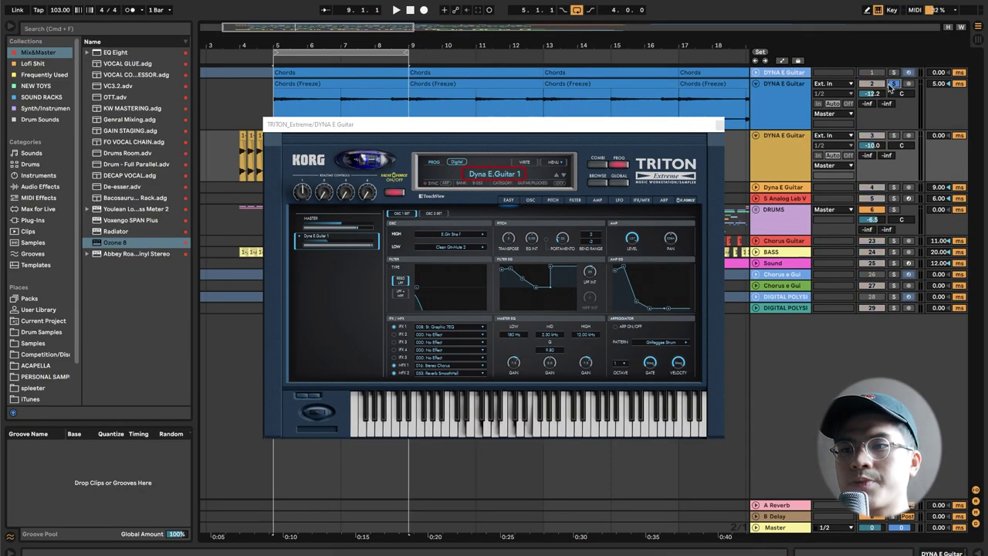
Unfold the first DYNA E Guitar track and open its Chords clip at bar 5 in an enlarged piano roll to examine the chord notes
click(768, 110)
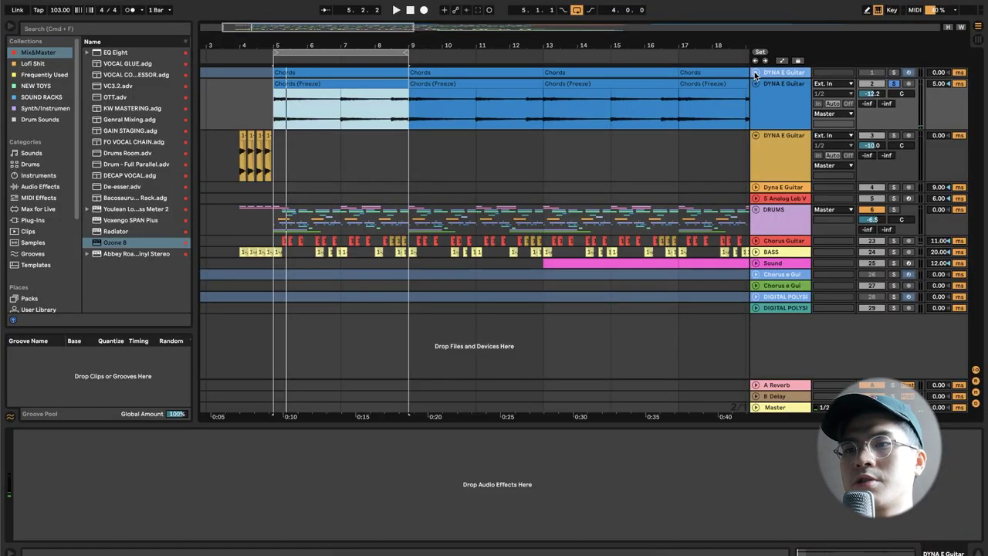
click(755, 73)
double_click(337, 72)
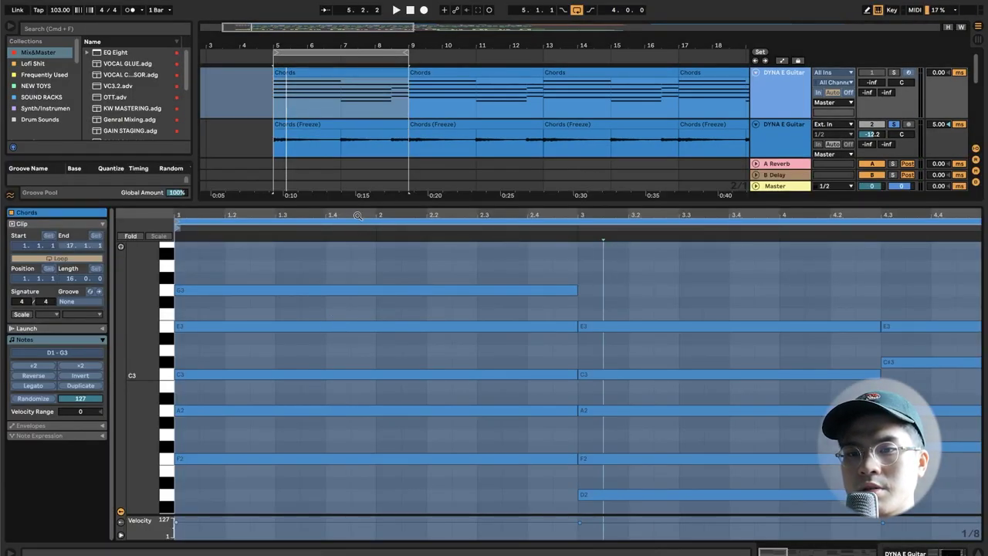
drag(359, 203, 348, 99)
drag(141, 290, 153, 302)
key(super+alt+e)
drag(152, 247, 163, 271)
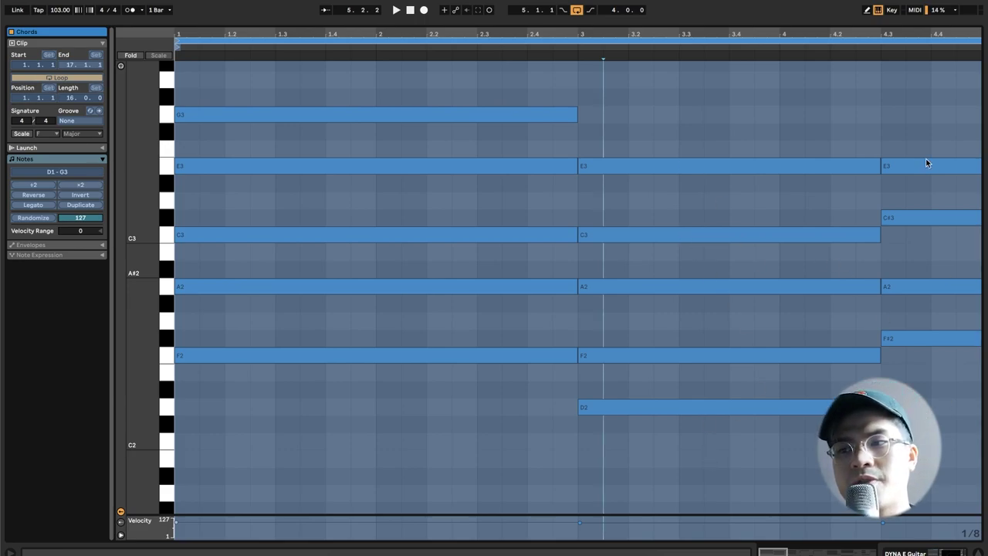
drag(866, 37, 866, 31)
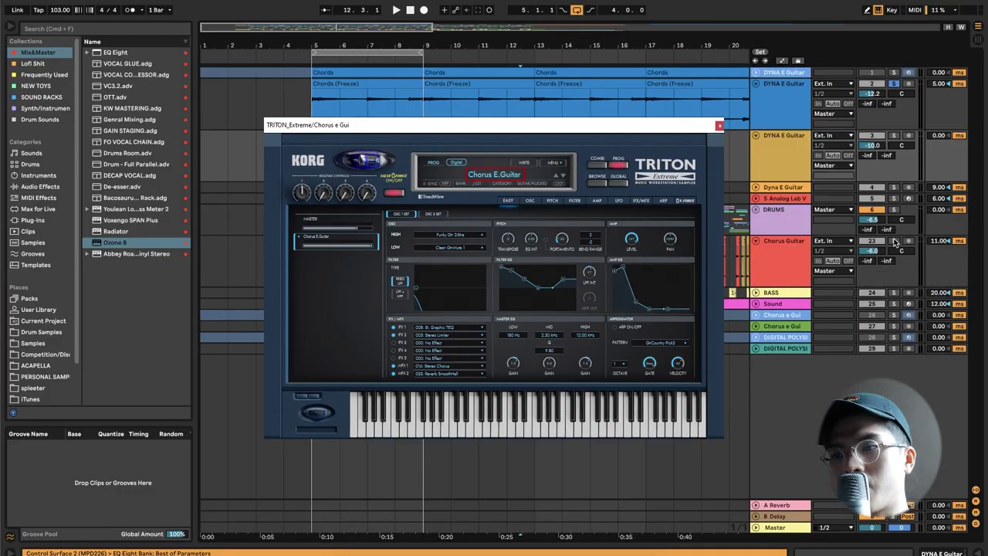
Add the Chorus Guitar track to the solo and play the arrangement from bar 5
click(893, 241)
drag(318, 32, 275, 15)
click(240, 251)
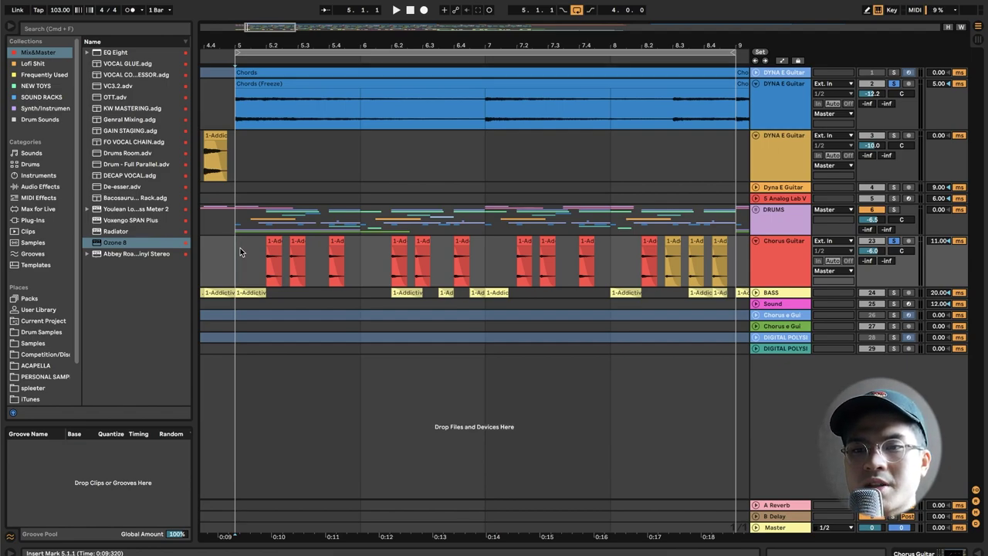
key(space)
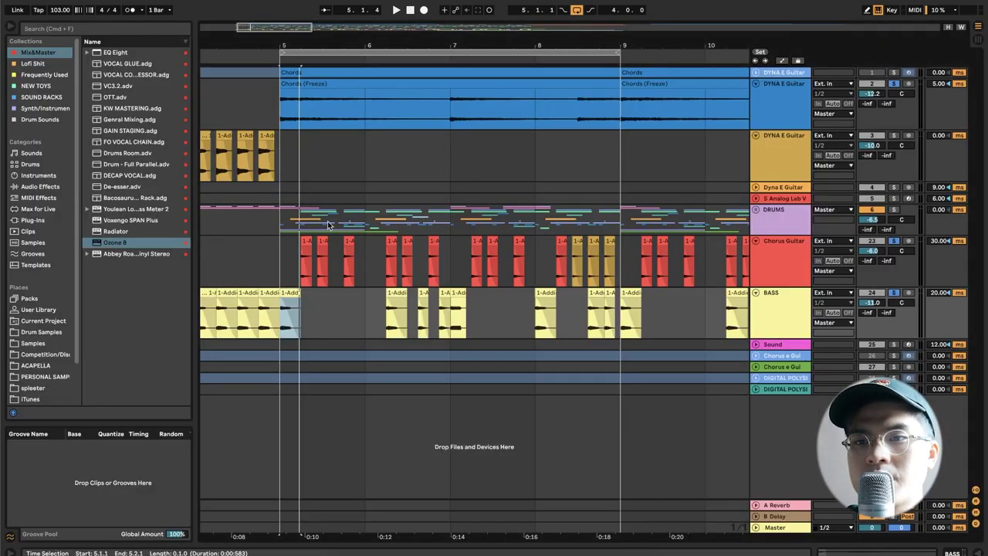
Open the BASS clips at 6.2 and 6.4.3 one after the other to compare their pitch settings
double_click(389, 292)
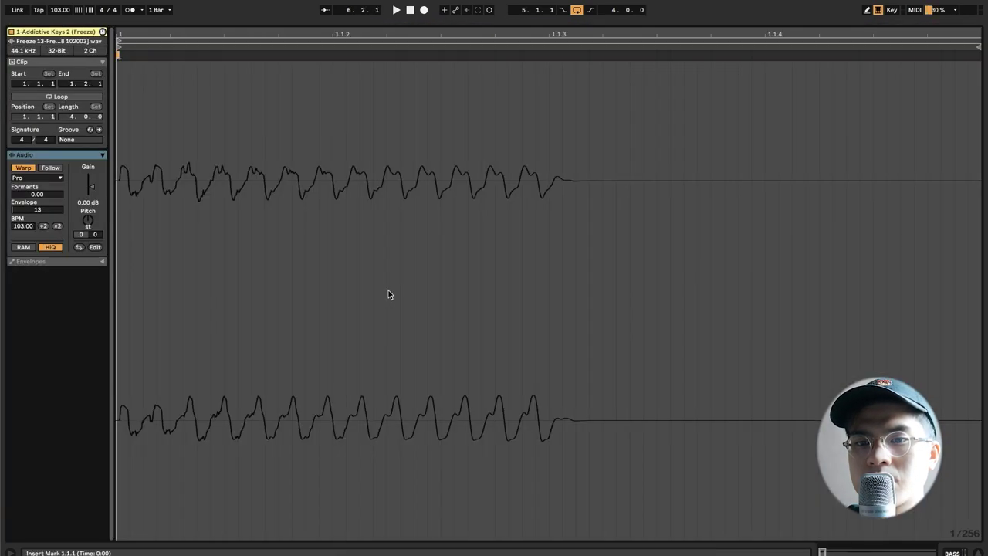
click(345, 26)
double_click(452, 292)
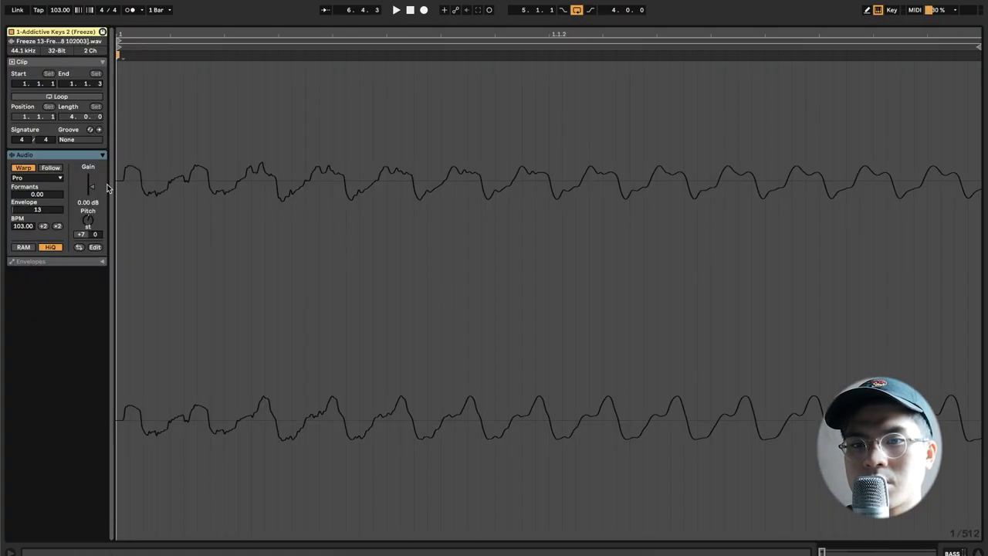
click(322, 26)
drag(276, 40, 405, 271)
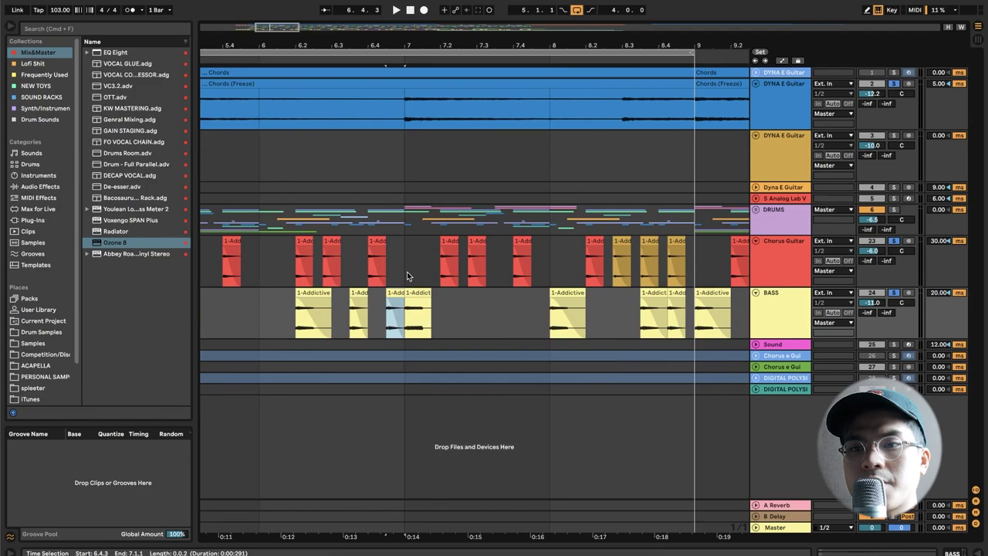
double_click(395, 293)
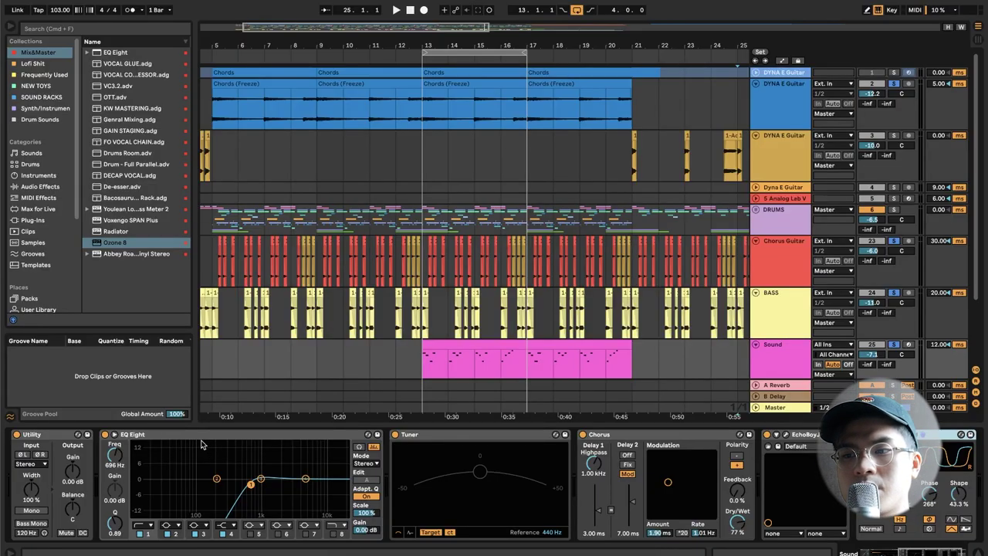
Open the Sound clip at bar 13 to examine its melody notes, and return to the arrangement
click(501, 345)
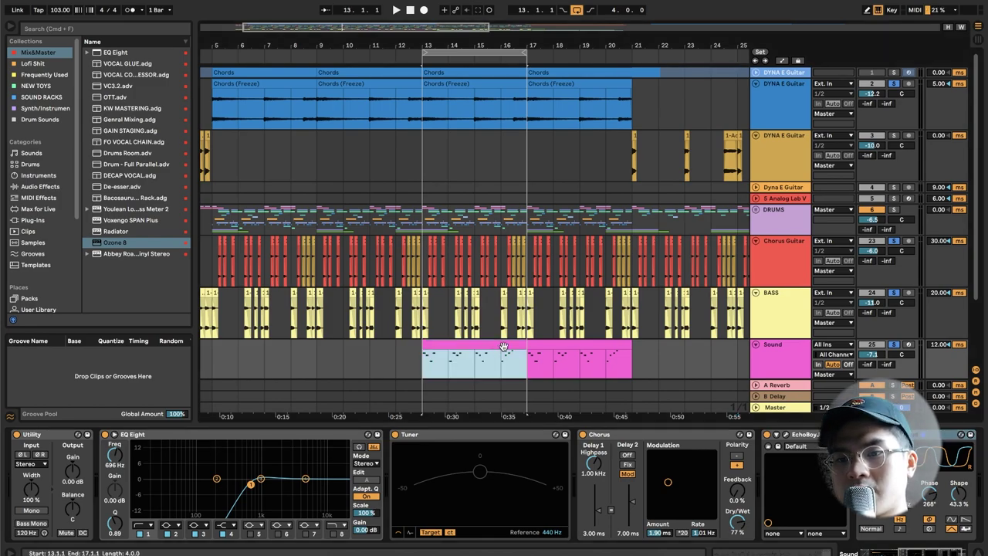
scroll(534, 342, down, 3)
double_click(467, 289)
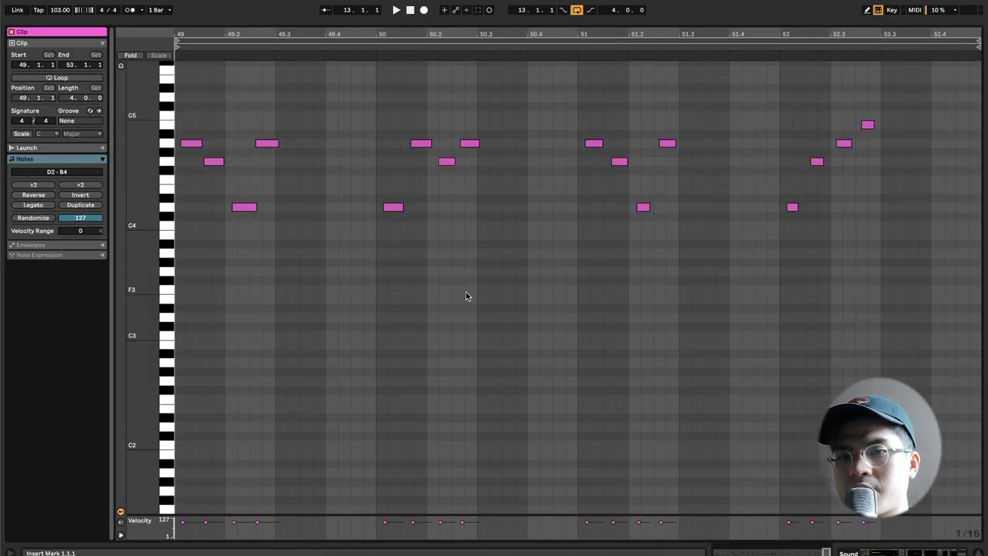
double_click(441, 25)
Show the Sound track's device chain and examine it from the sampler through to the final effects
double_click(788, 368)
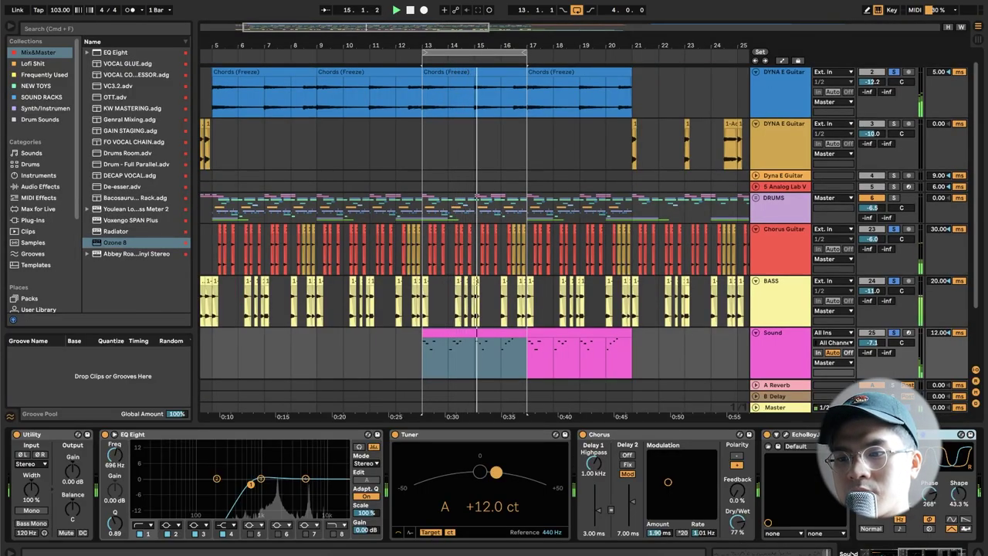
scroll(727, 546, left, 3)
scroll(727, 546, left, 8)
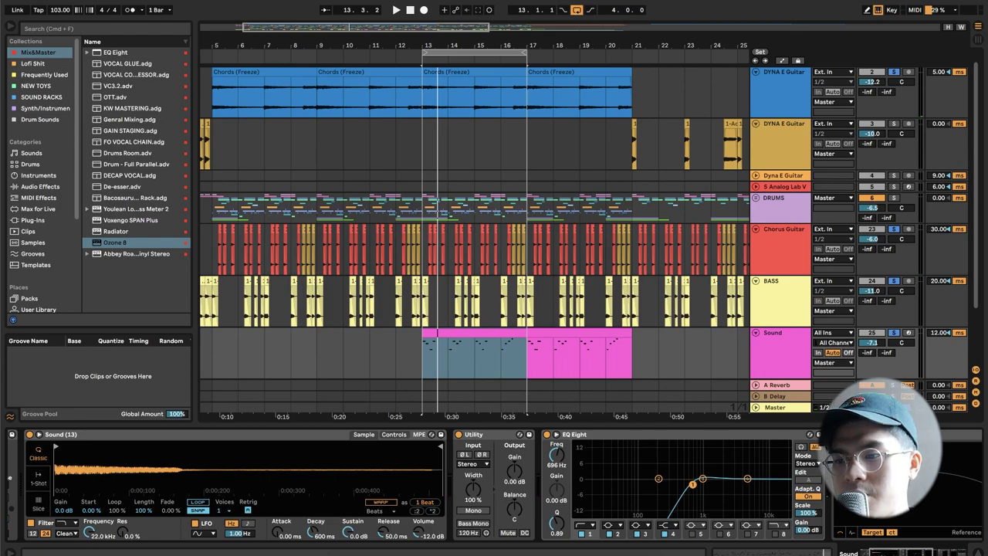
scroll(494, 485, right, 10)
scroll(494, 485, right, 3)
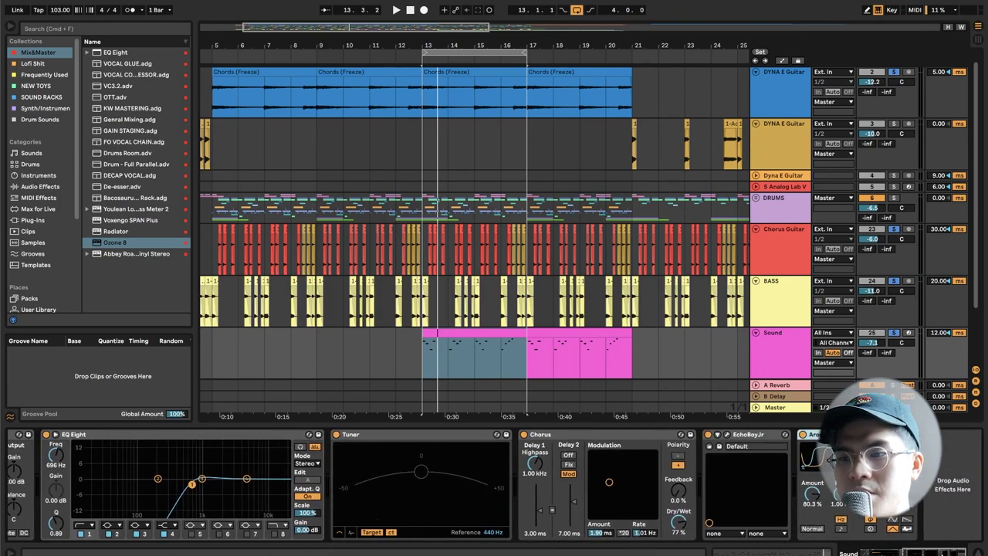
Open the EchoBoyJr plug-in window on the Sound track to view its settings, and close it
click(729, 435)
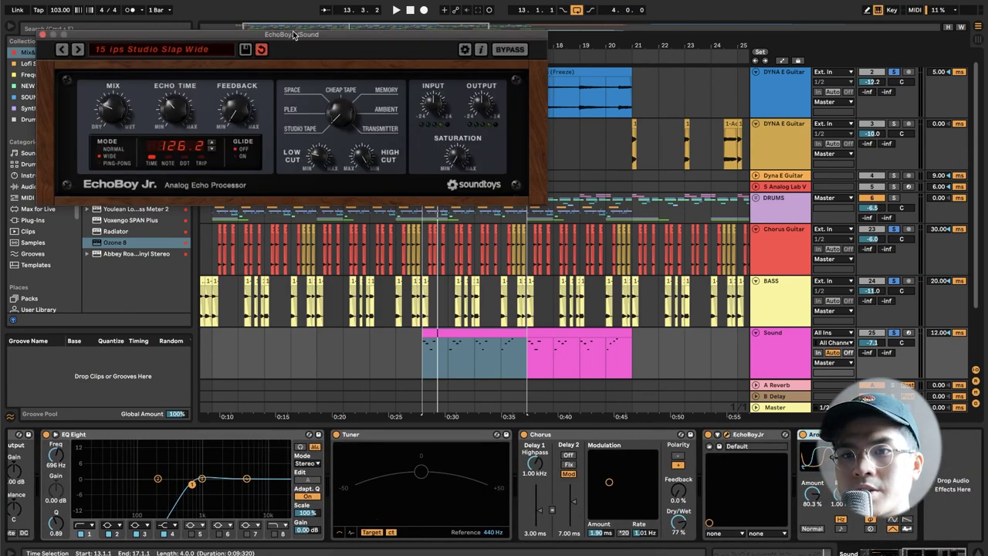
drag(293, 34, 453, 172)
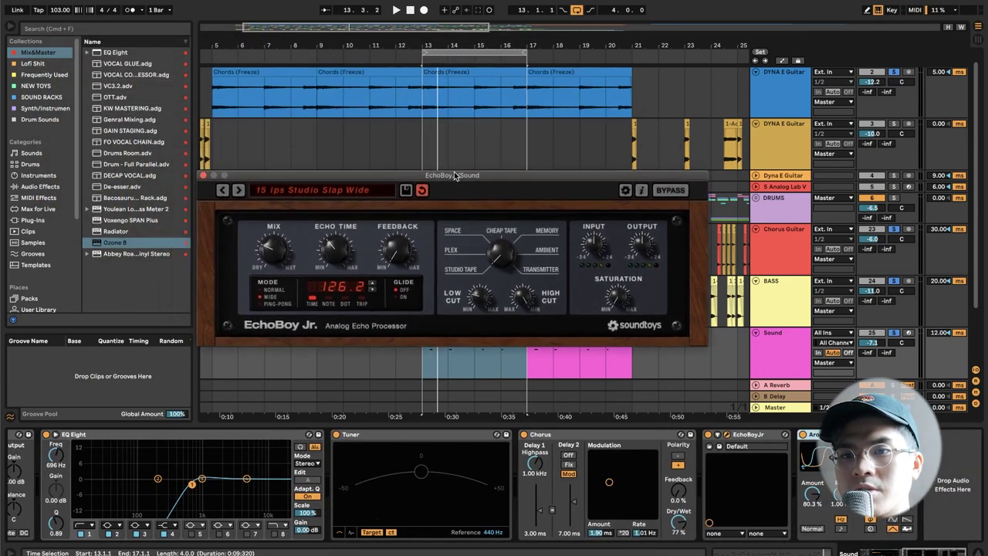
click(202, 172)
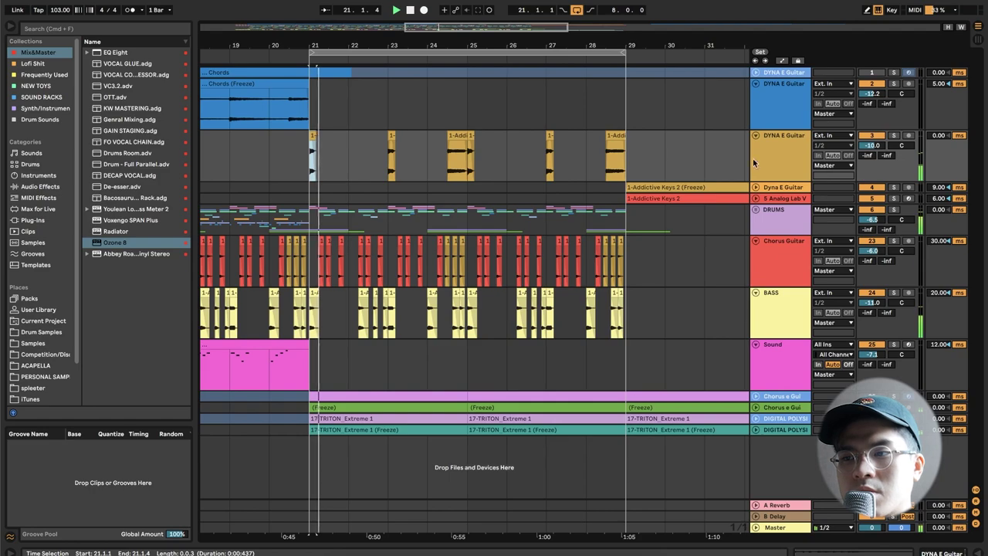
Solo the DYNA E Guitar track 3 during playback, and open the Chorus e Gui clip at bar 21 to view its notes
click(893, 135)
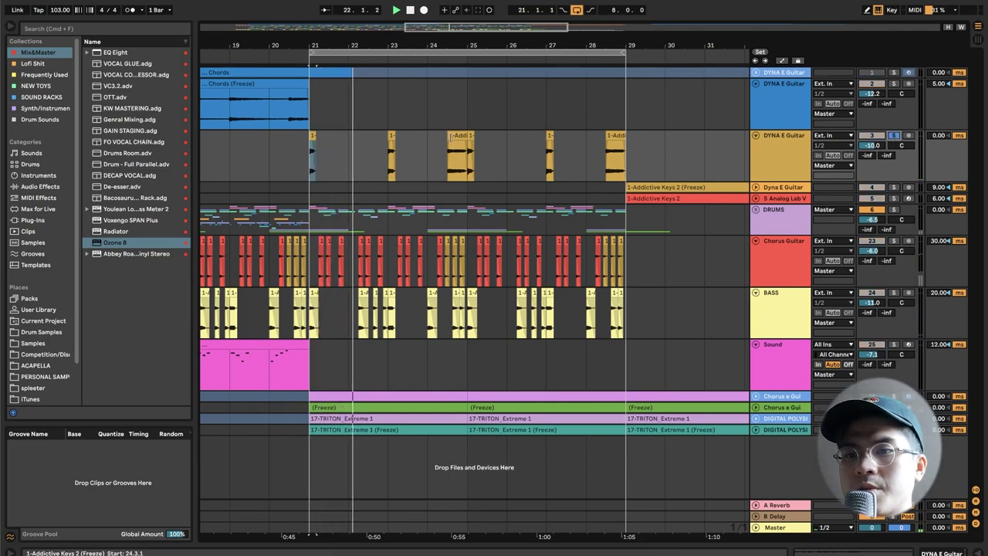
click(393, 135)
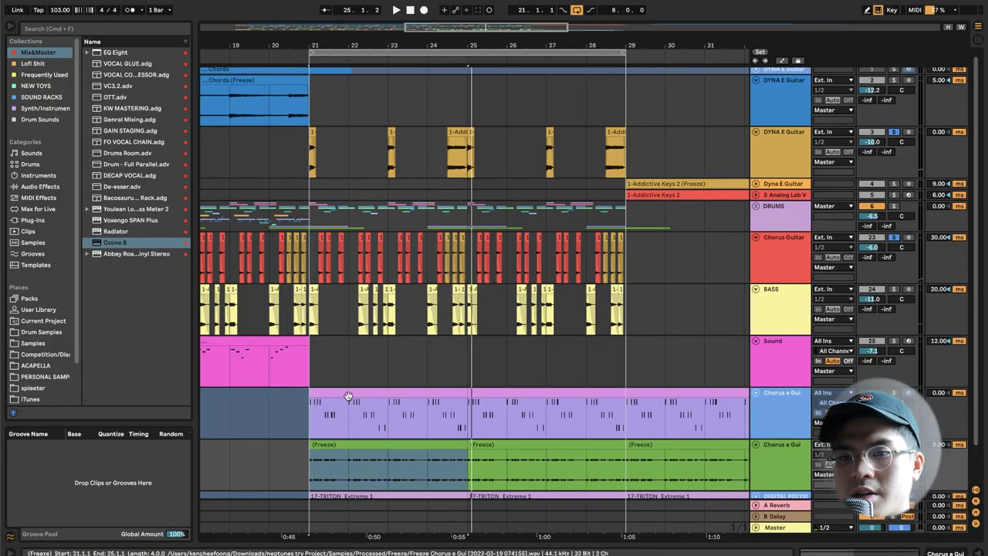
double_click(349, 397)
drag(224, 33, 357, 33)
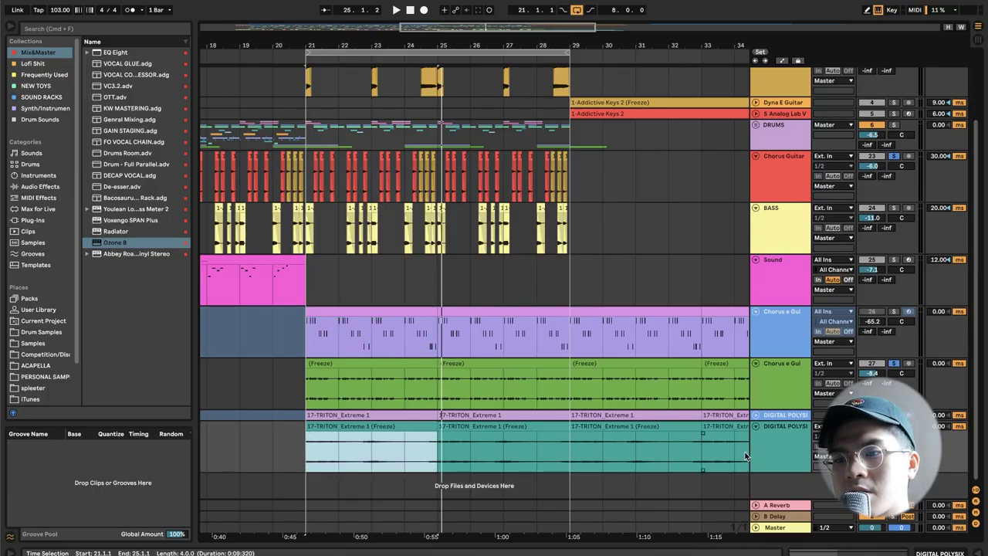
Show the devices of the frozen DIGITAL POLYSIX track and examine its clips from bar 21
click(792, 458)
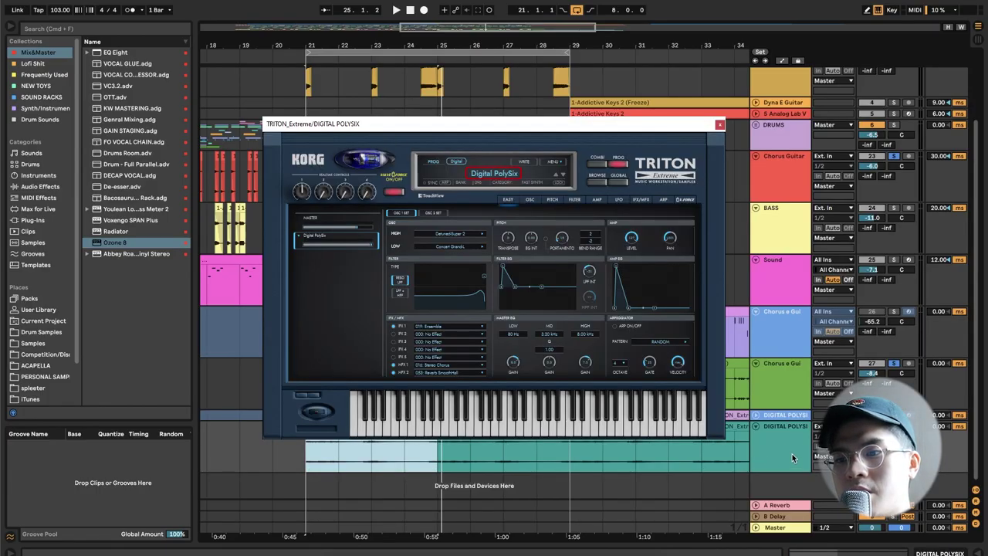
double_click(772, 446)
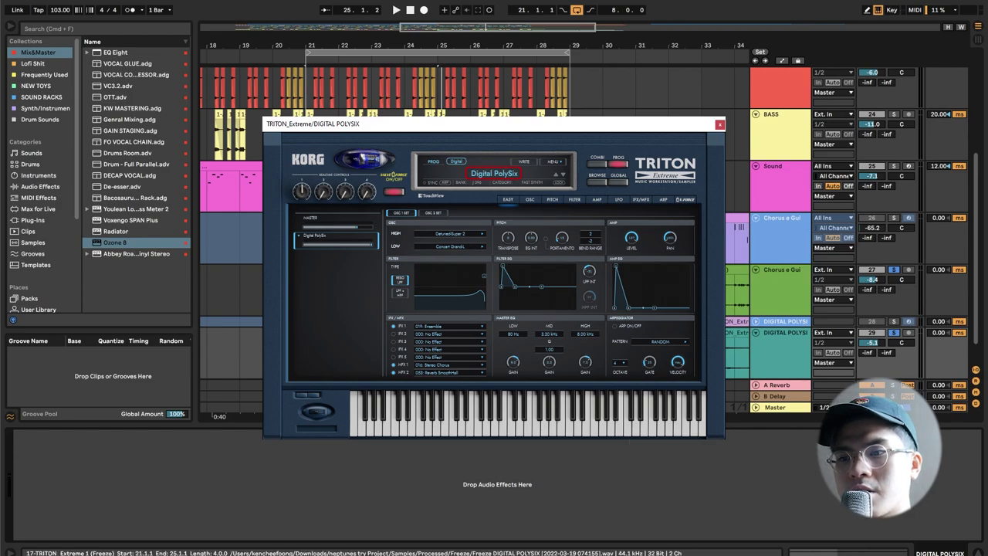
click(783, 361)
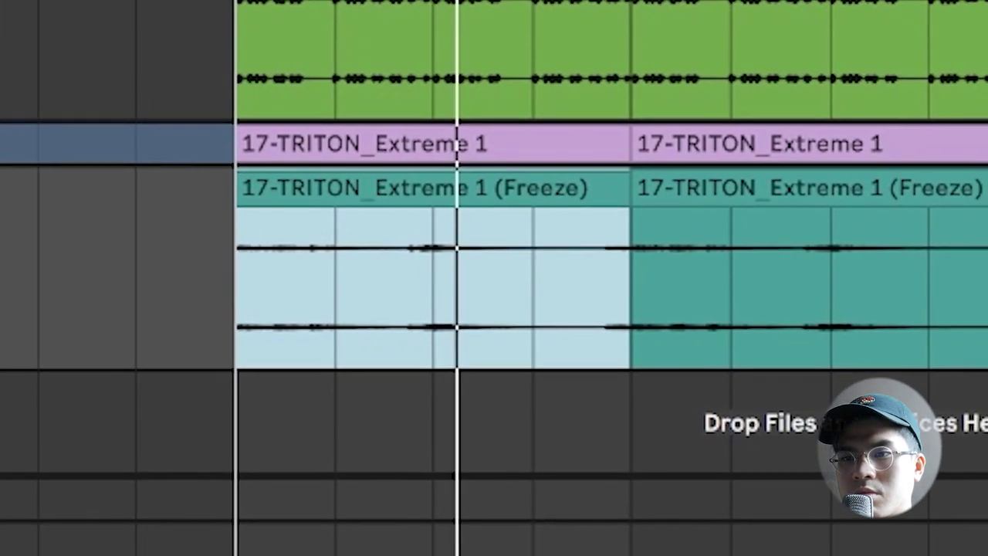
scroll(617, 232, down, 2)
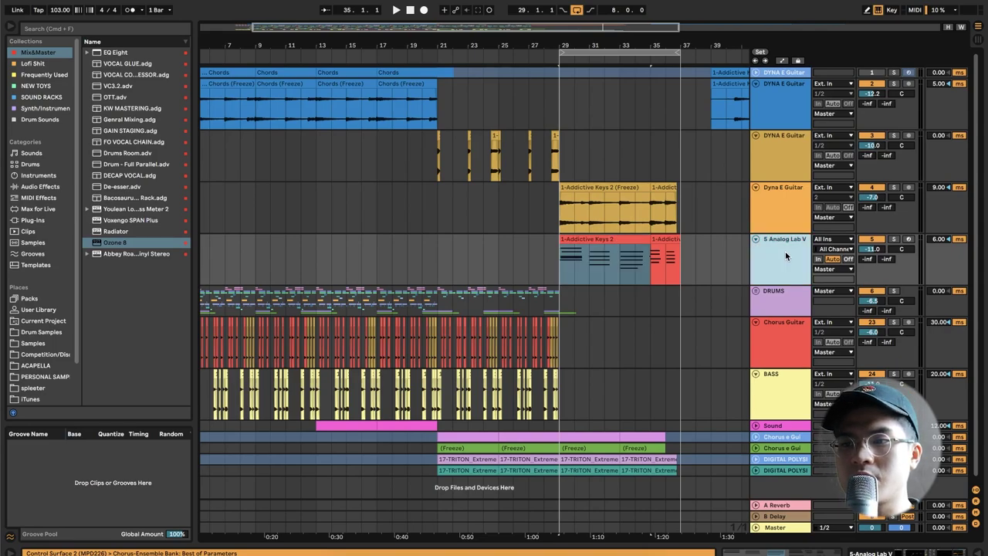
Open the Analog Lab V instrument on track 5 to view its preset, close it, and look over the track's clips from bar 29
double_click(786, 256)
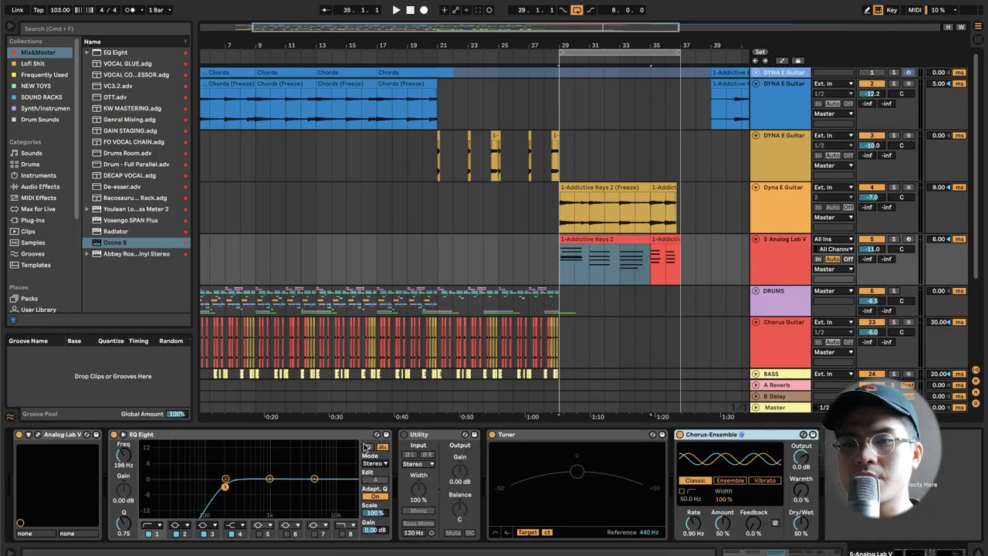
click(39, 435)
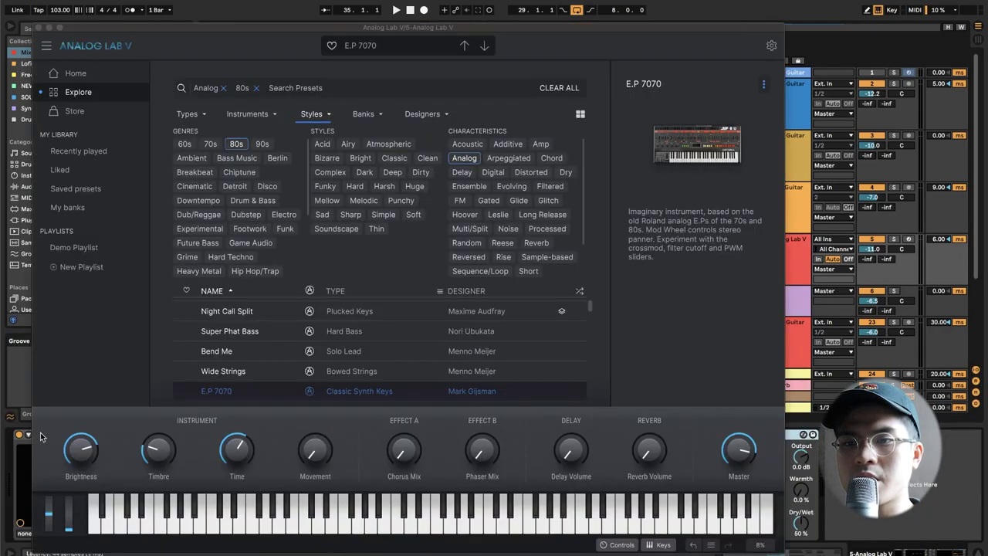
click(37, 29)
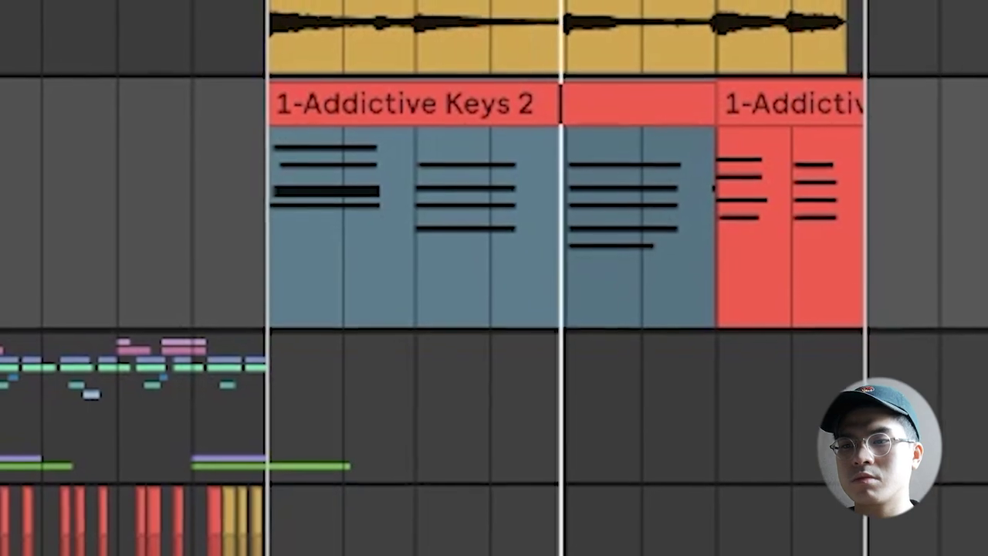
drag(350, 6, 206, 2)
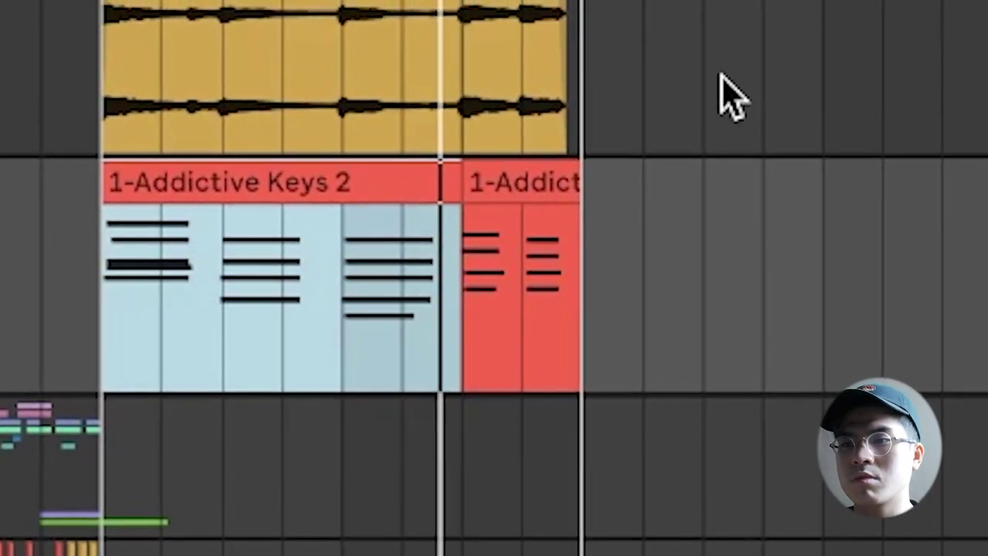